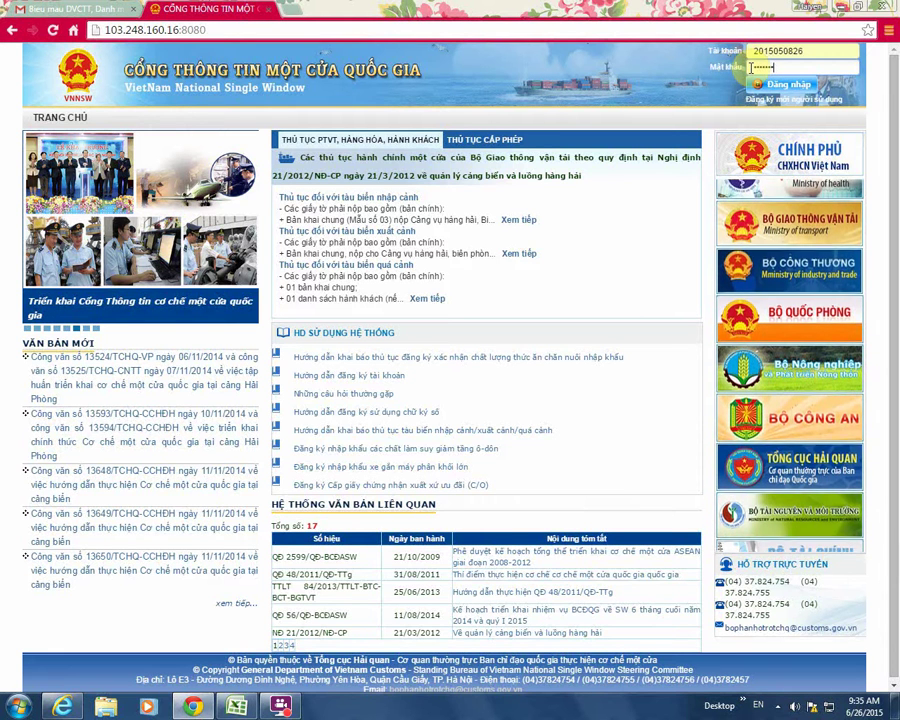
Log into the VNSW portal with the business account credentials.
left_click(799, 86)
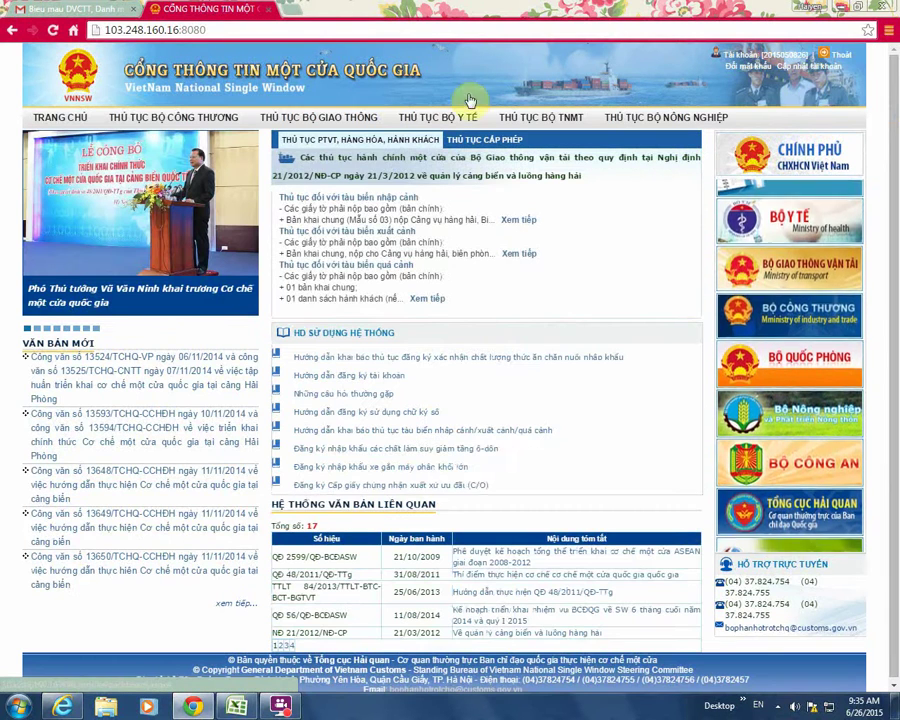
Open Quản lý hồ sơ for imported vehicle inspection, filter to Hồ sơ xe cơ giới, and start a new dossier.
mouse_move(370, 122)
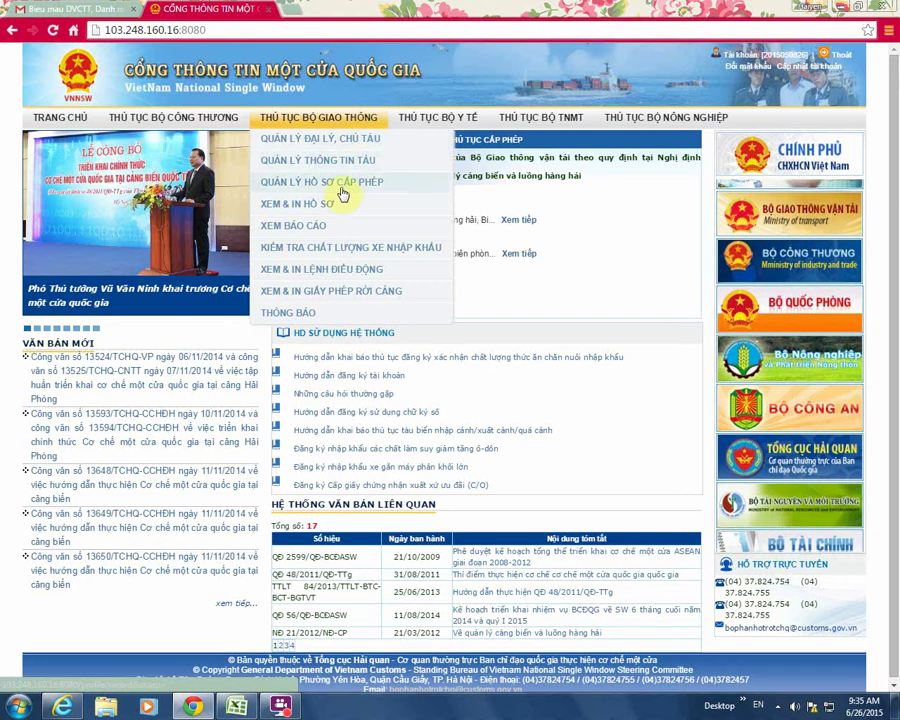
mouse_move(340, 248)
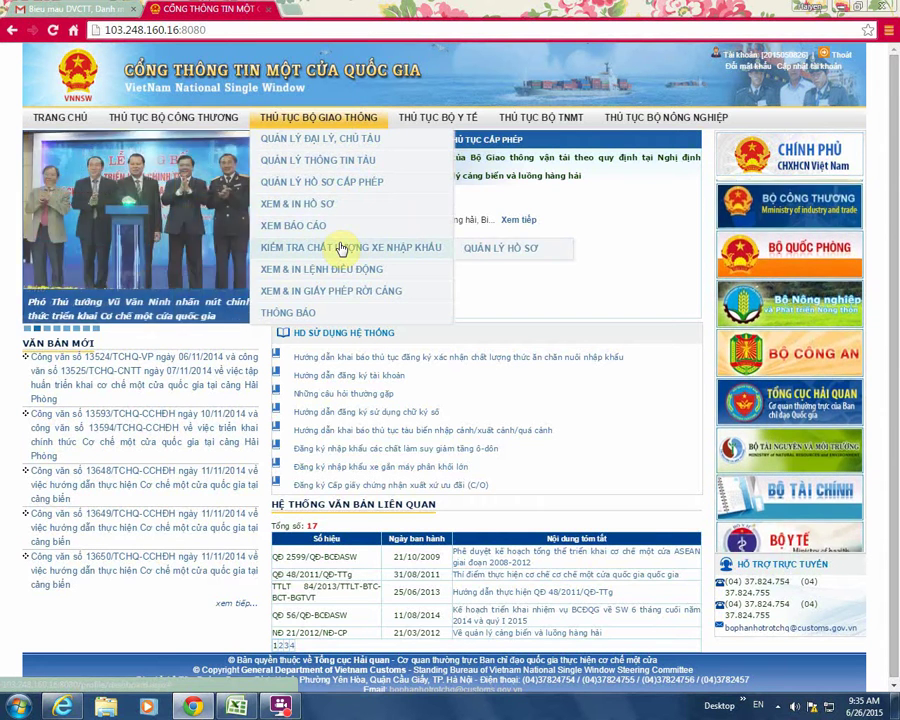
left_click(500, 257)
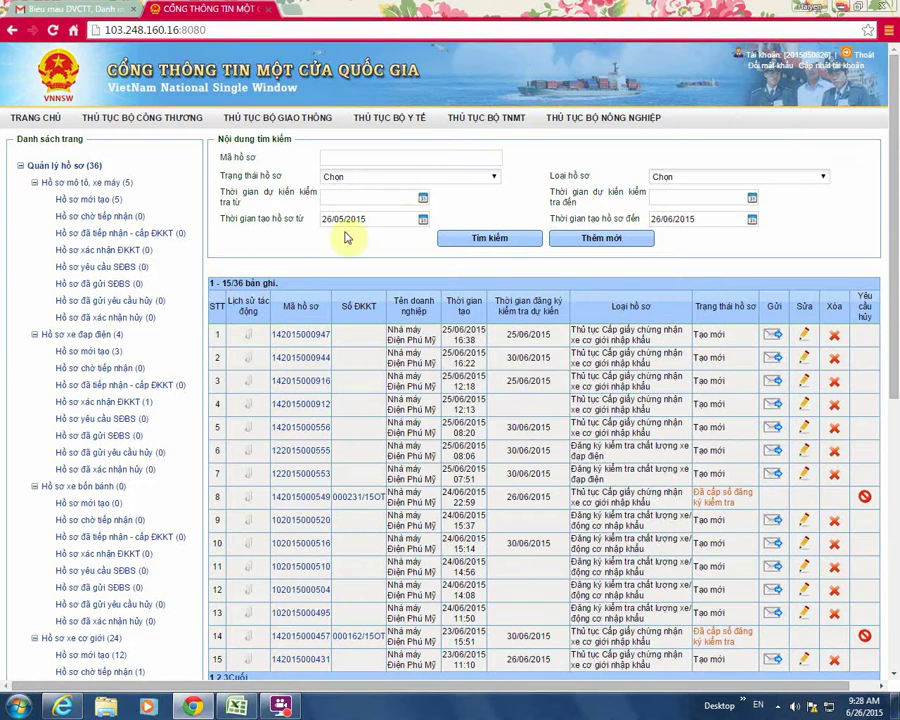
scroll(200, 381, "down", 2)
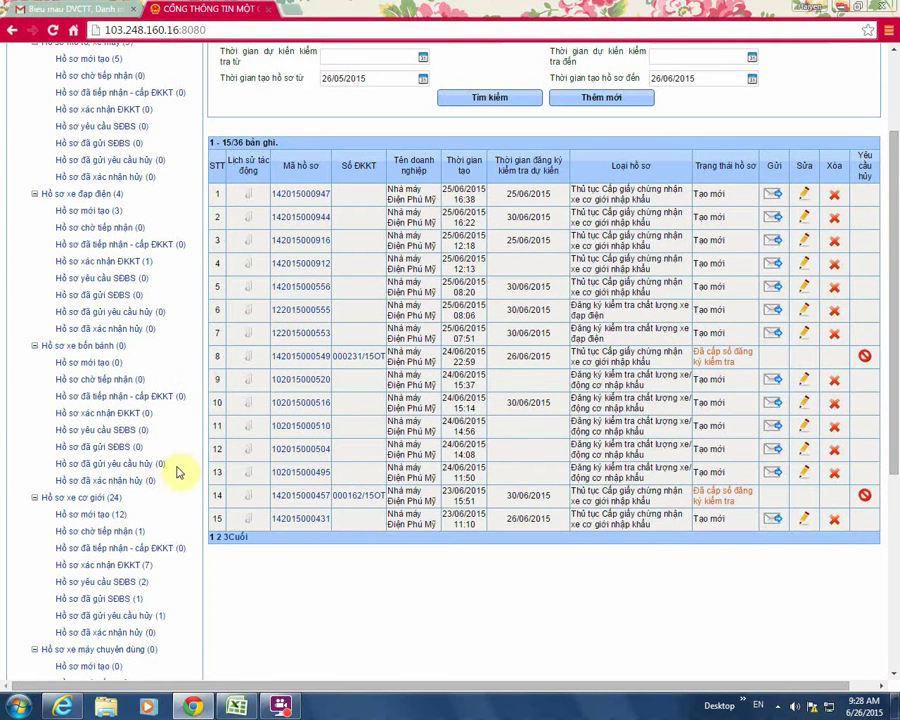
left_click(102, 505)
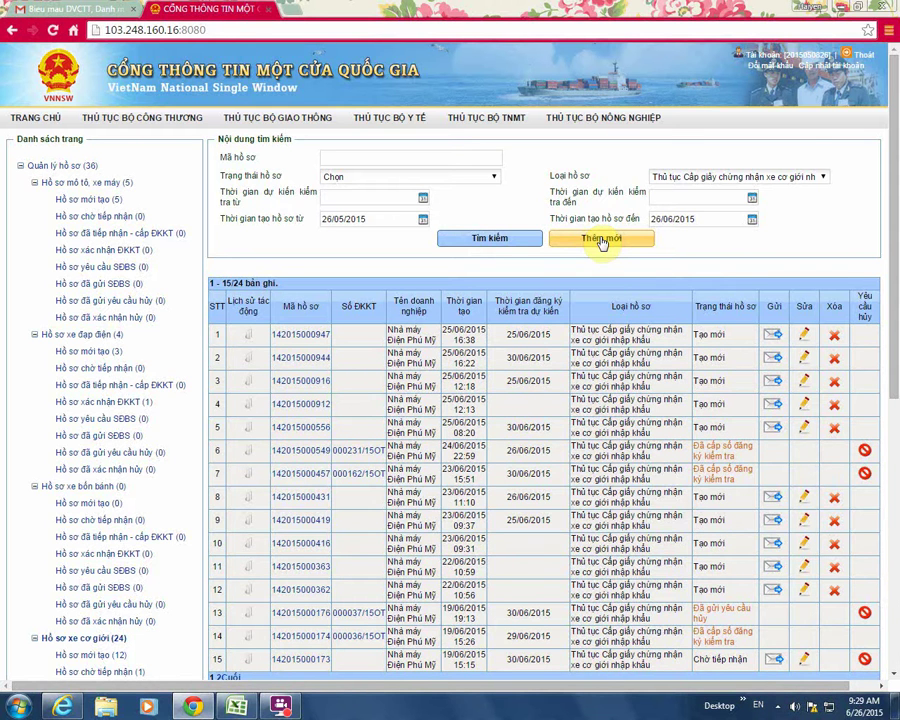
left_click(601, 240)
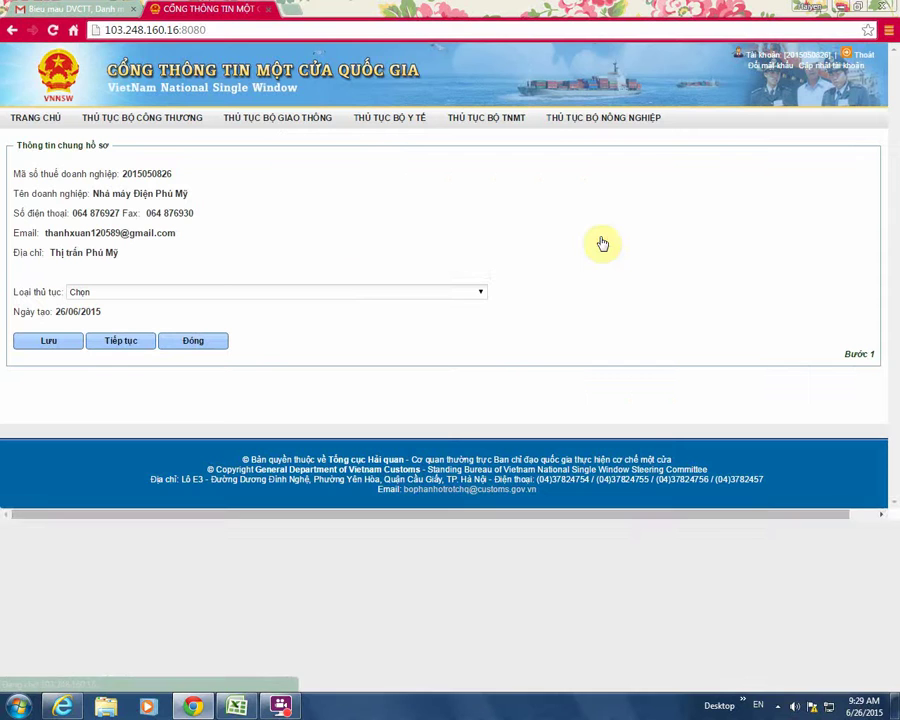
Set Loại thủ tục to 'Thủ tục Cấp giấy chứng nhận xe cơ giới nhập khẩu' and continue.
left_click(482, 296)
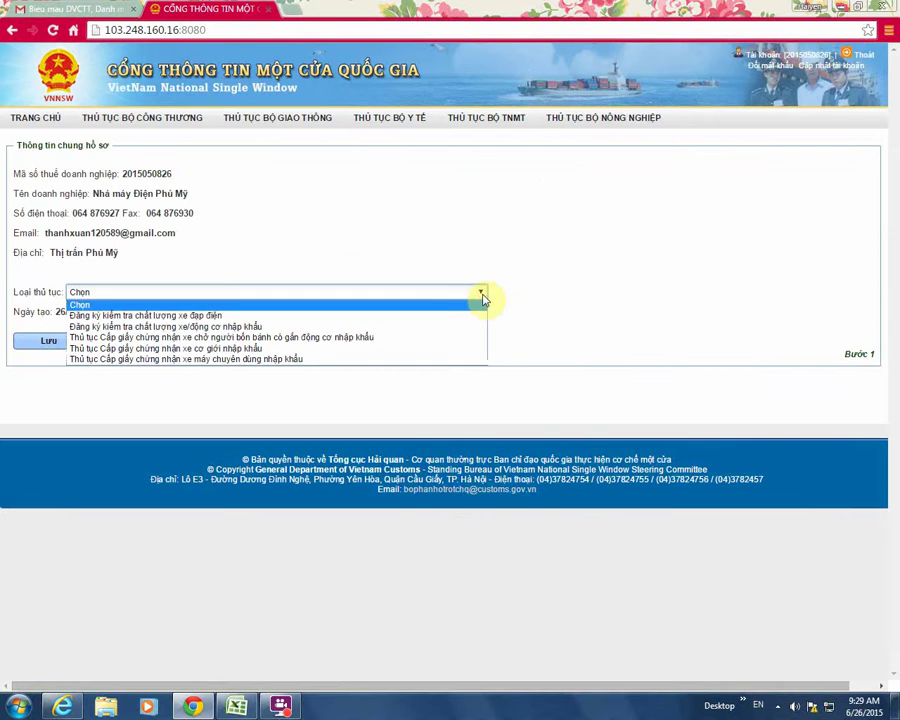
left_click(253, 348)
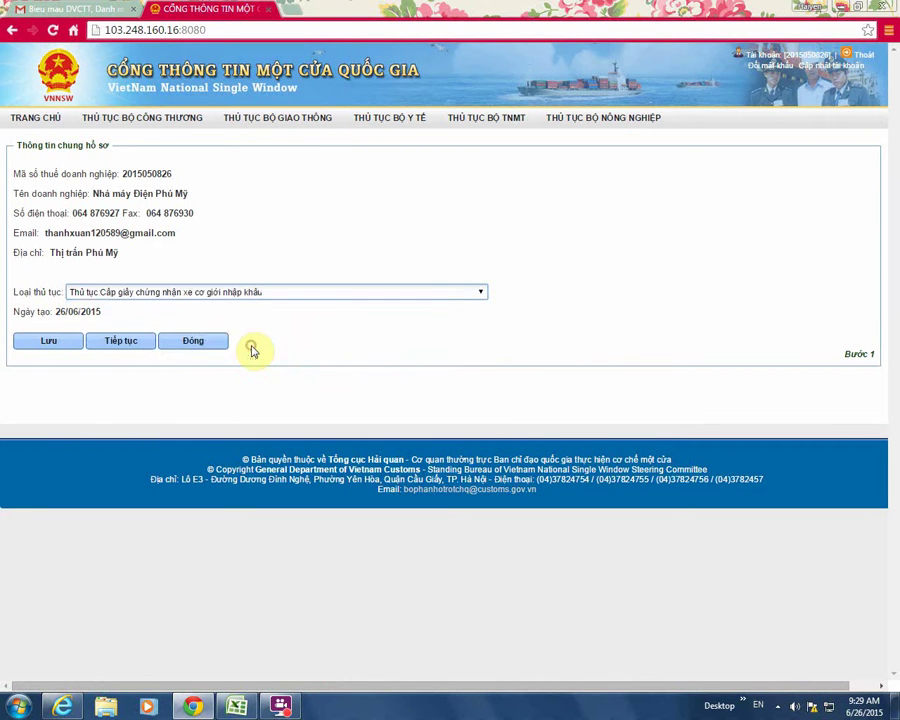
left_click(135, 349)
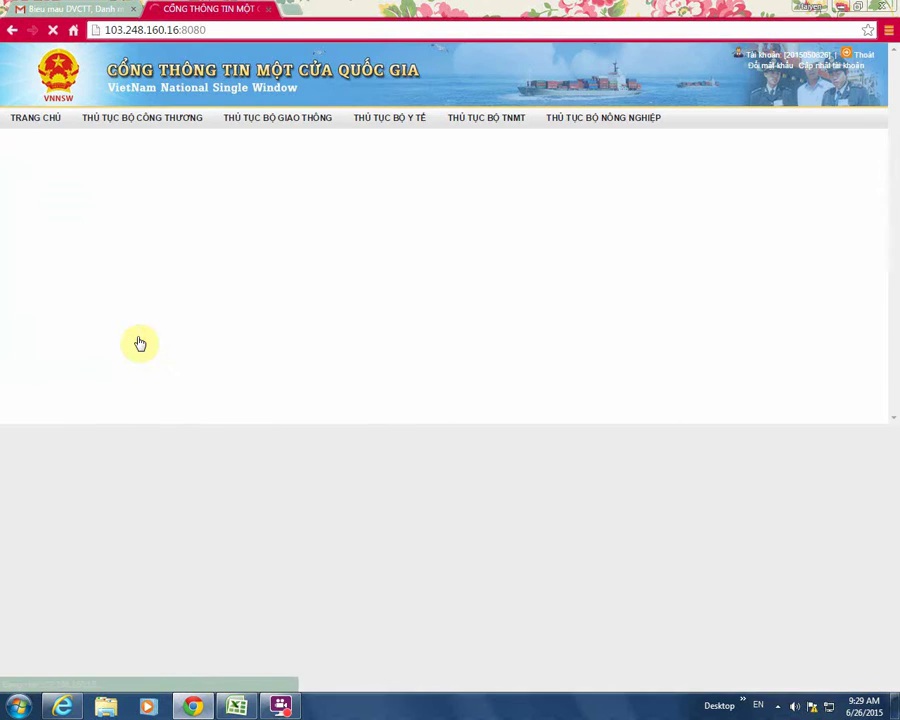
Set the inspection date to 26/06/2015 in Hà Nội, quận Long Biên.
scroll(200, 332, "down", 3)
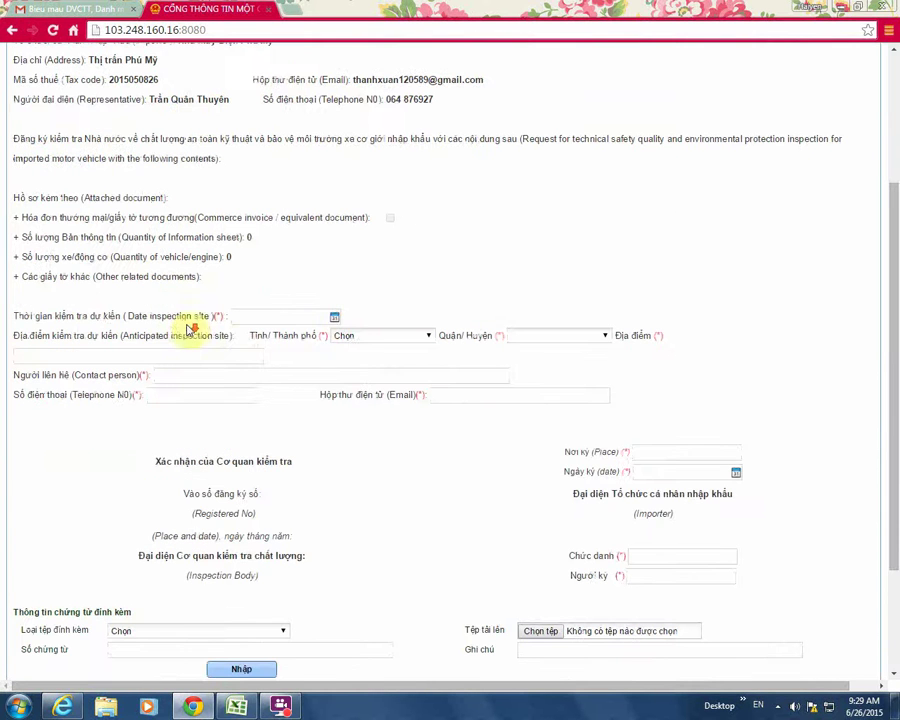
left_click(334, 316)
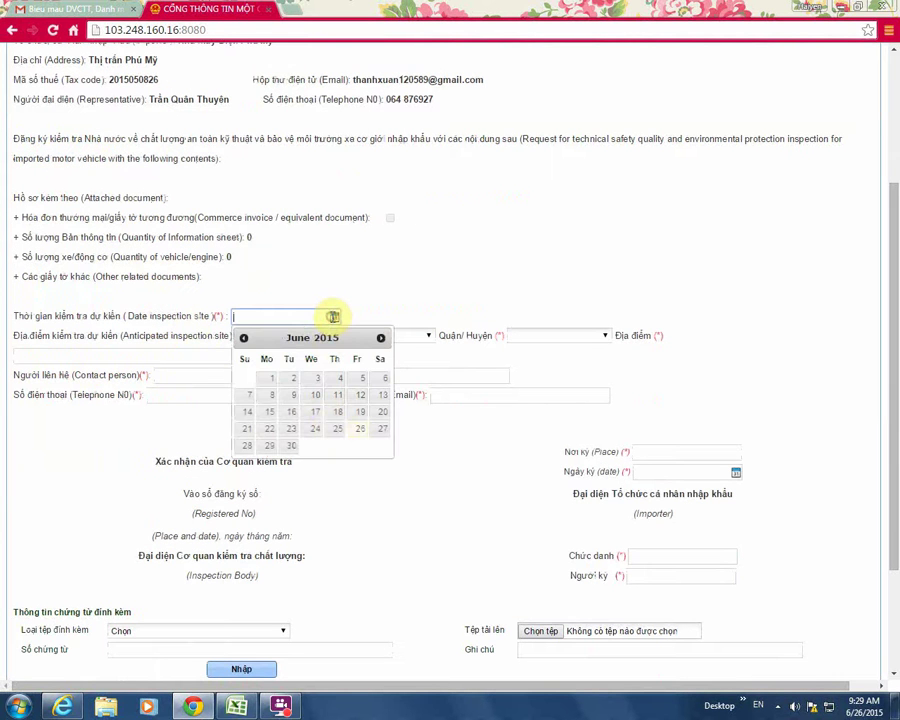
left_click(358, 436)
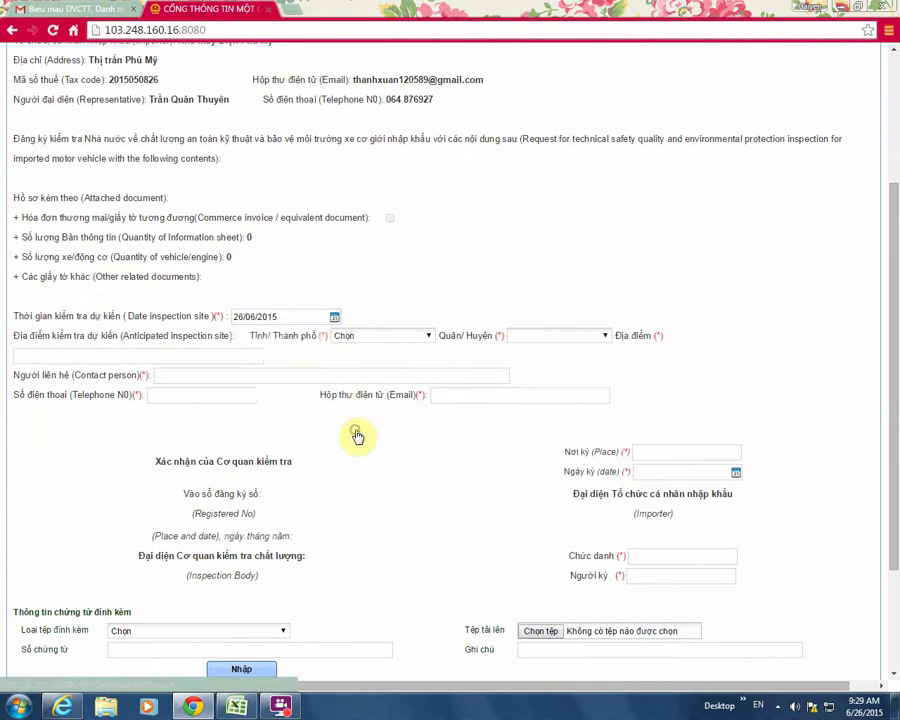
left_click(427, 338)
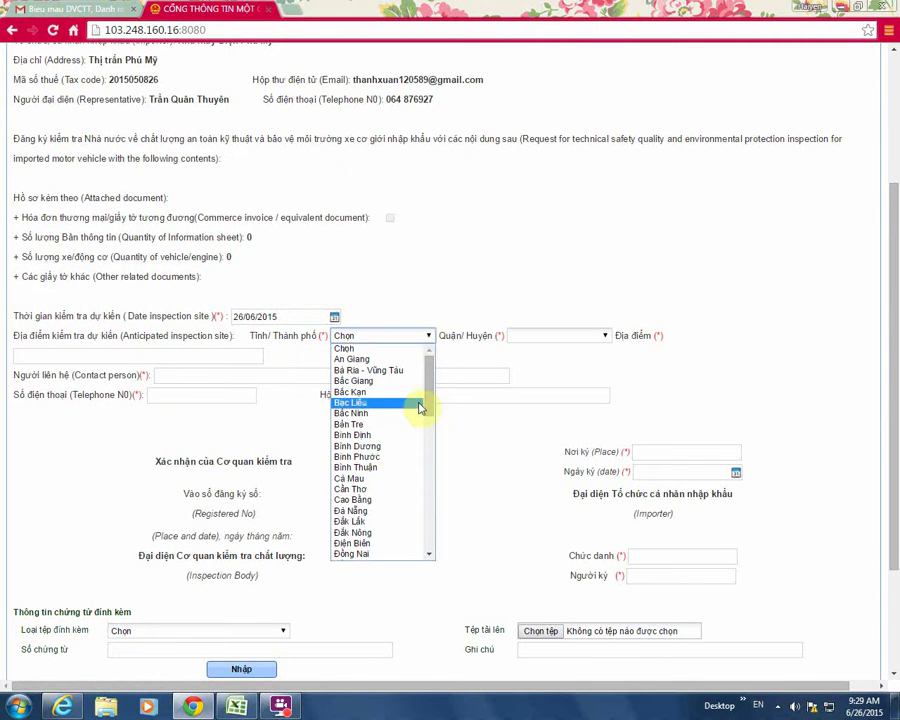
scroll(428, 408, "down", 5)
left_click(400, 480)
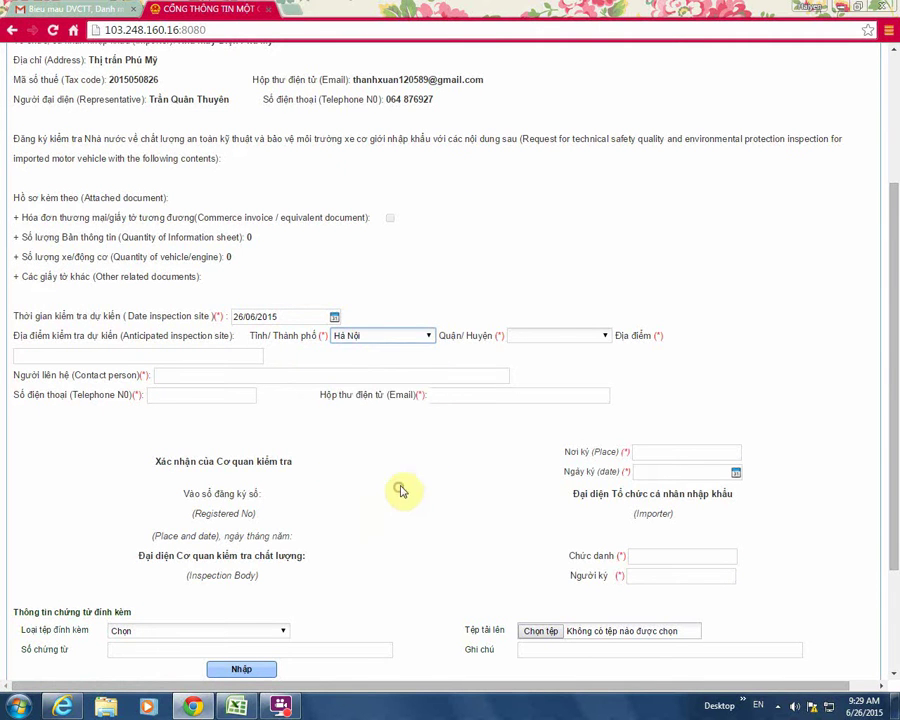
left_click(600, 336)
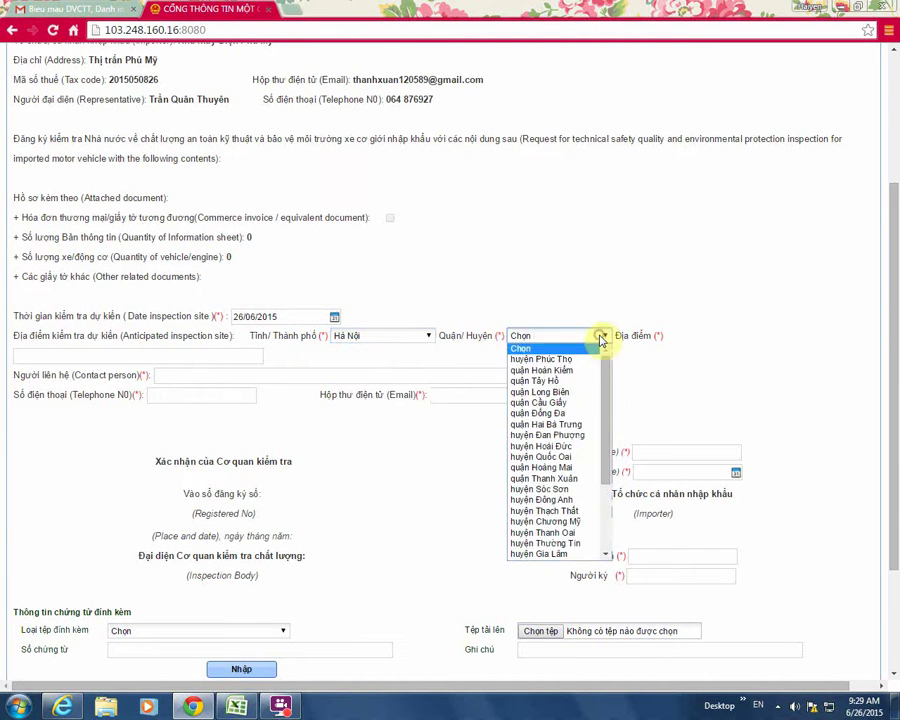
left_click(585, 393)
Fill in the inspection site address from the suggestions.
left_click(231, 358)
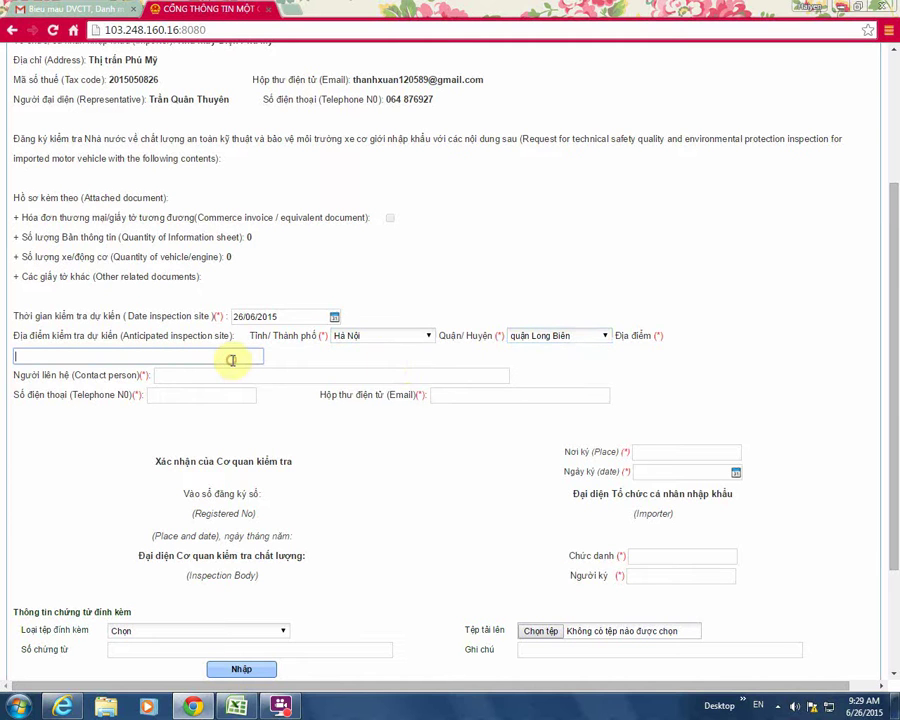
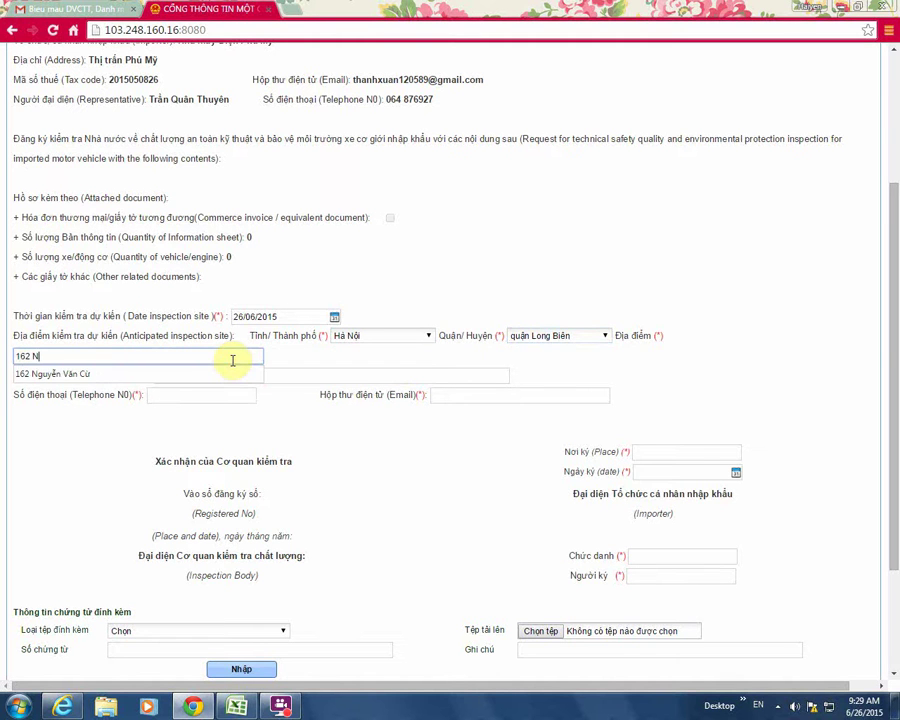
left_click(227, 373)
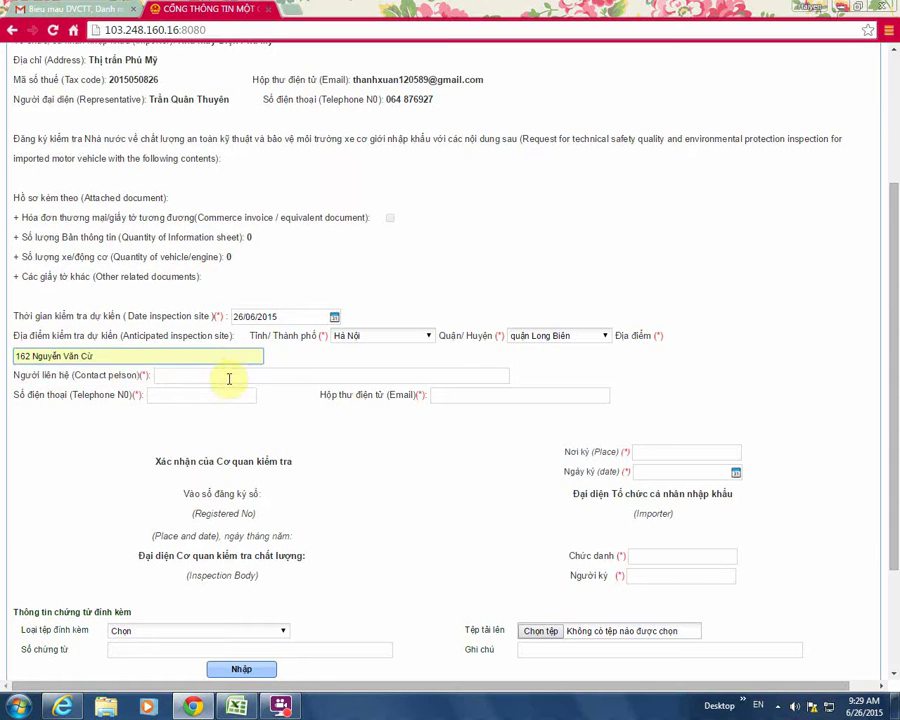
Enter the contact person's name, phone number and e-mail.
left_click(228, 376)
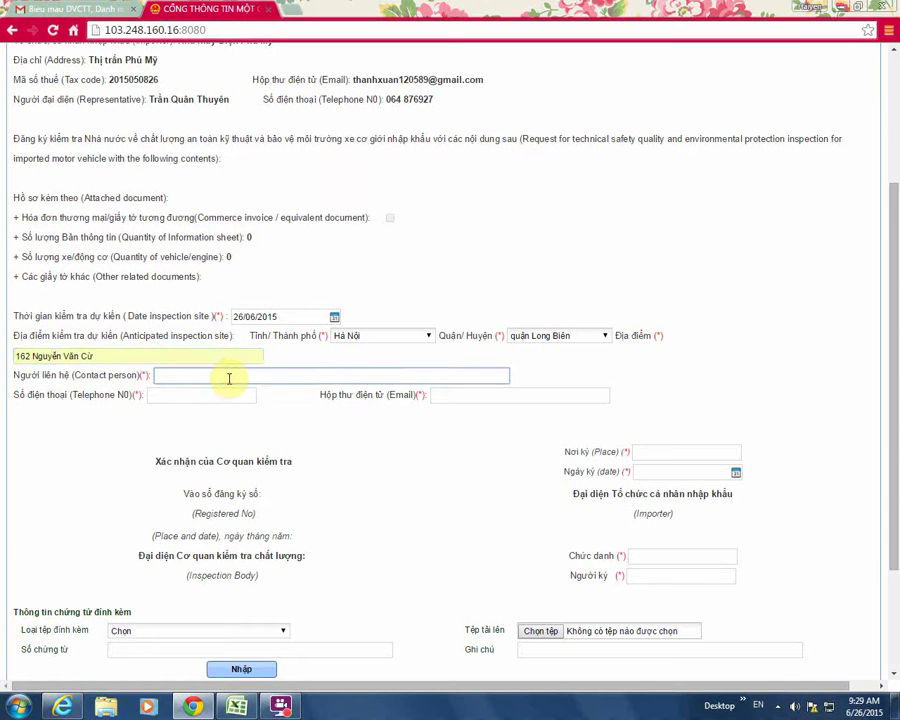
type("Nguy")
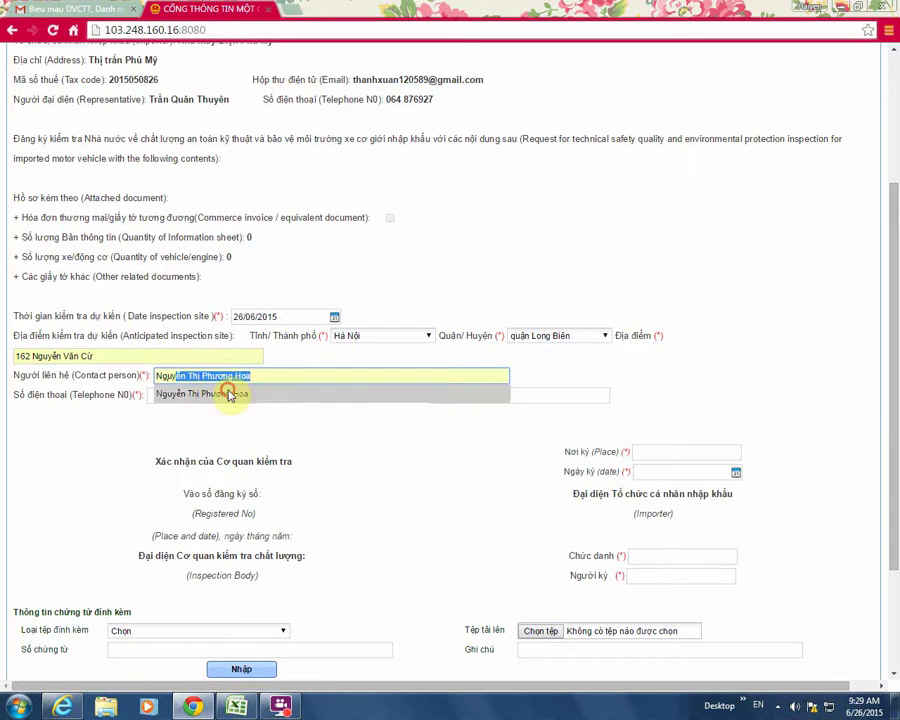
left_click(228, 393)
left_click(228, 398)
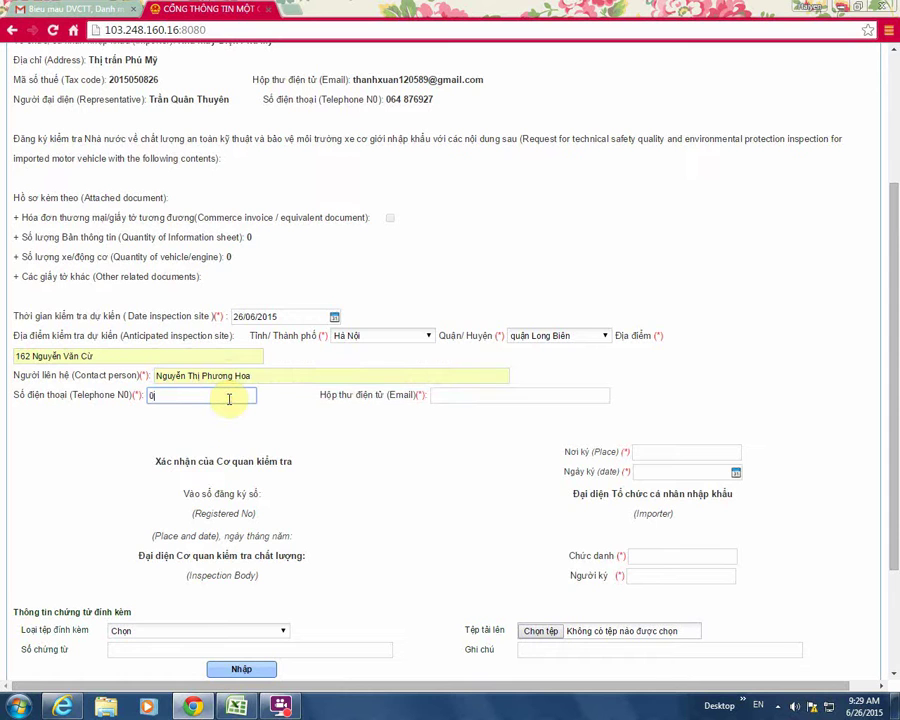
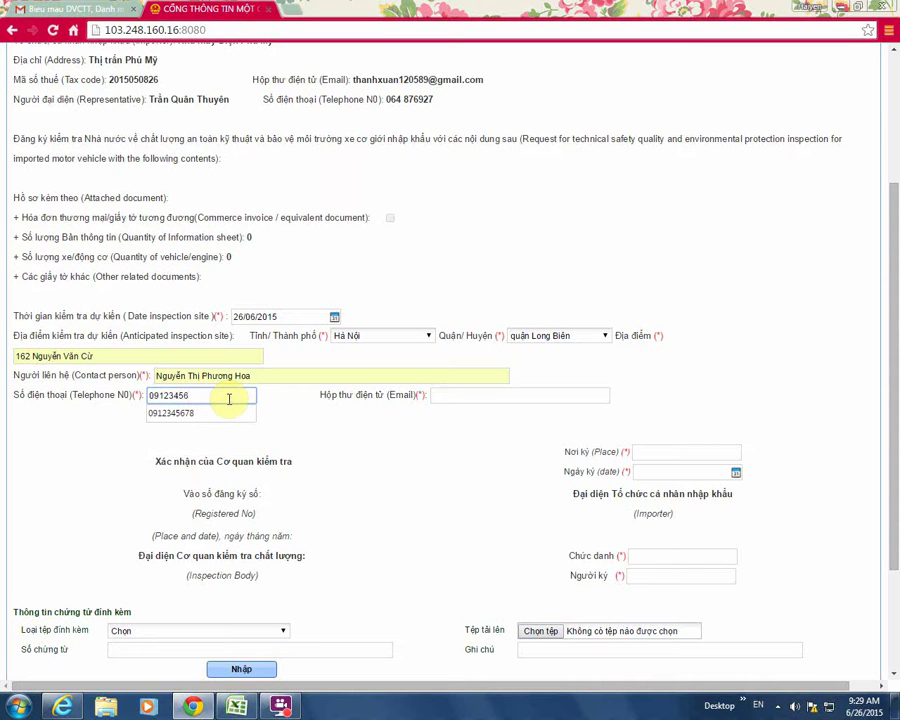
left_click(466, 394)
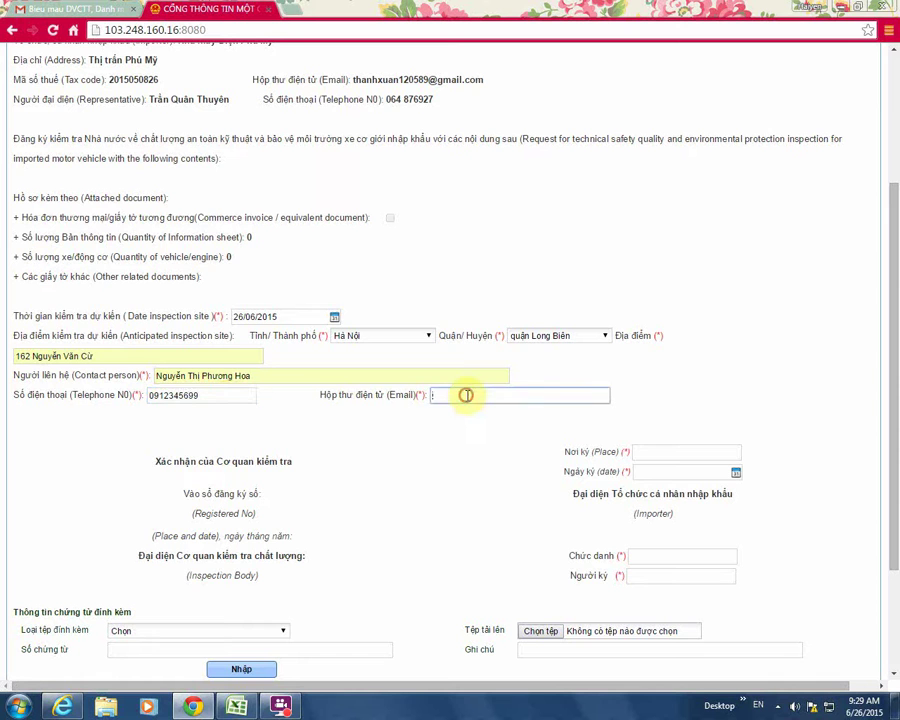
type("phuo")
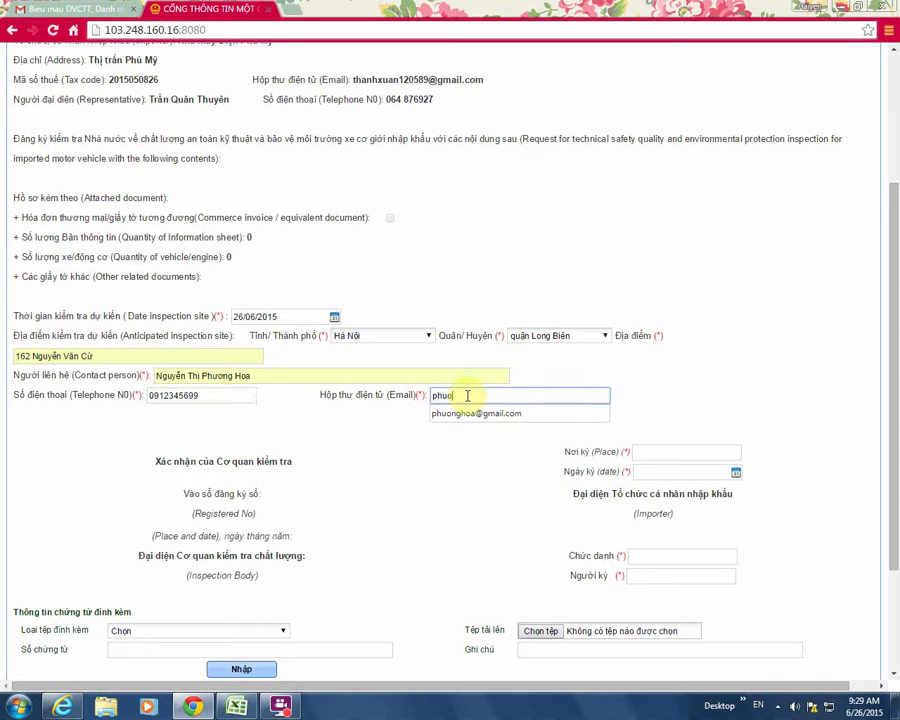
type("ngh")
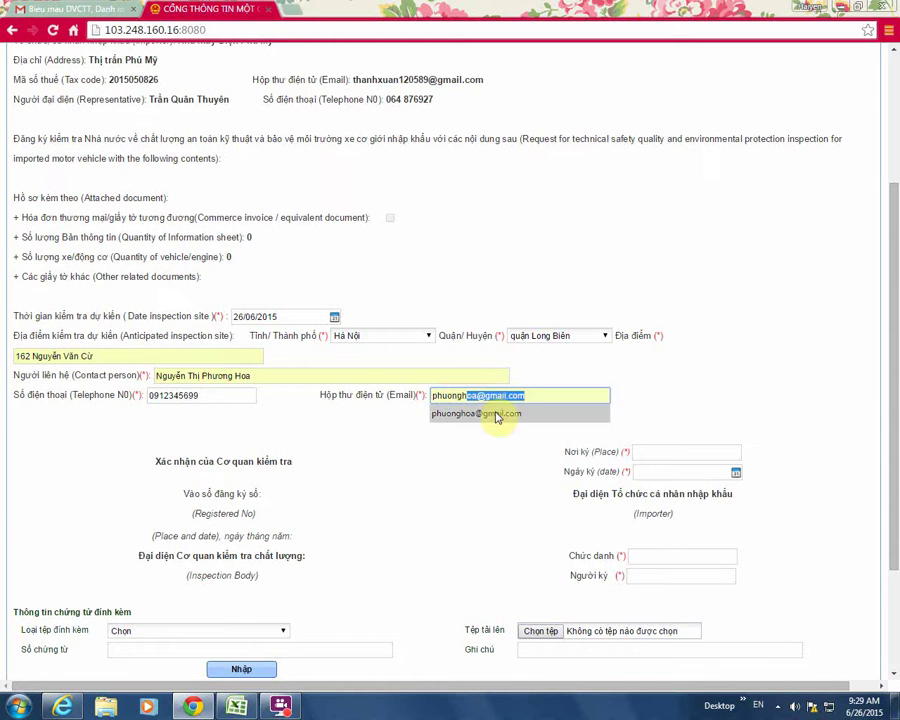
left_click(493, 414)
Sign in Hà Nội on 30/06/2015 with title Tổng Giám đốc and the signer's name.
left_click(661, 451)
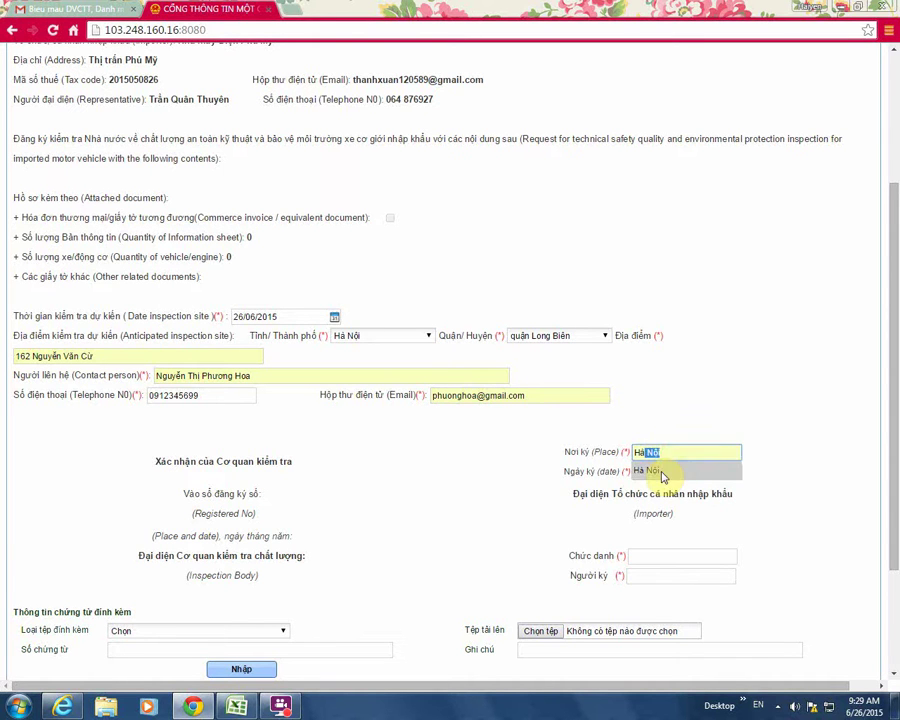
left_click(665, 470)
left_click(663, 471)
left_click(693, 604)
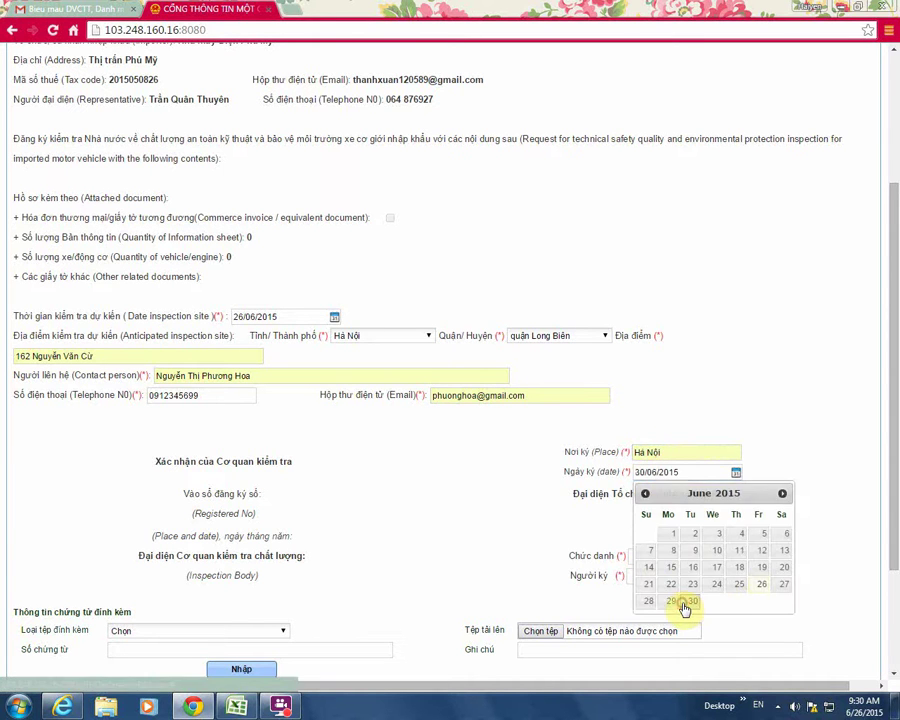
left_click(646, 556)
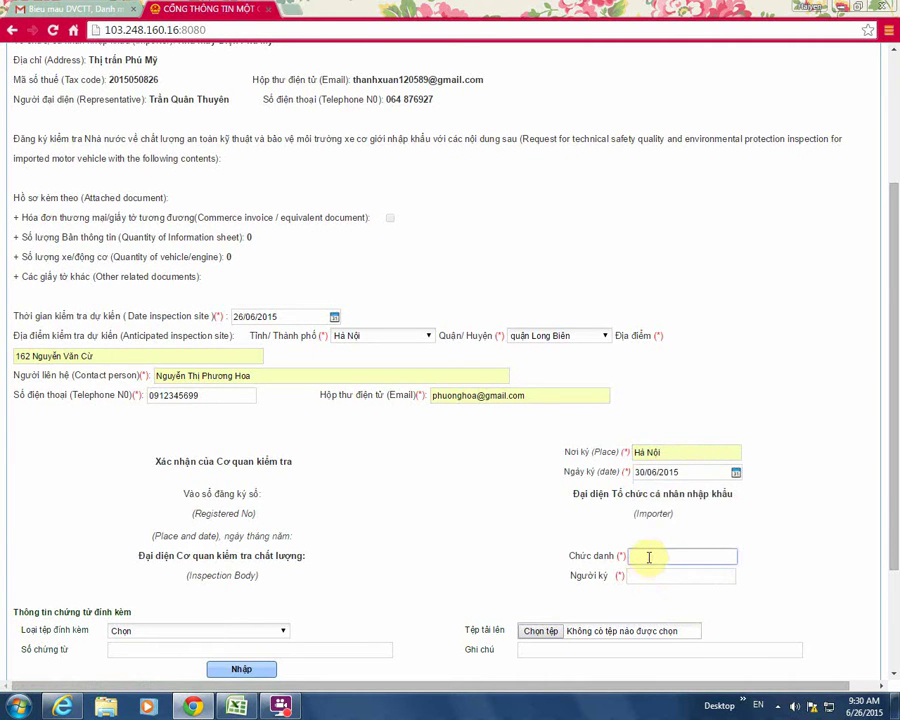
type("Tổng Giám đốc")
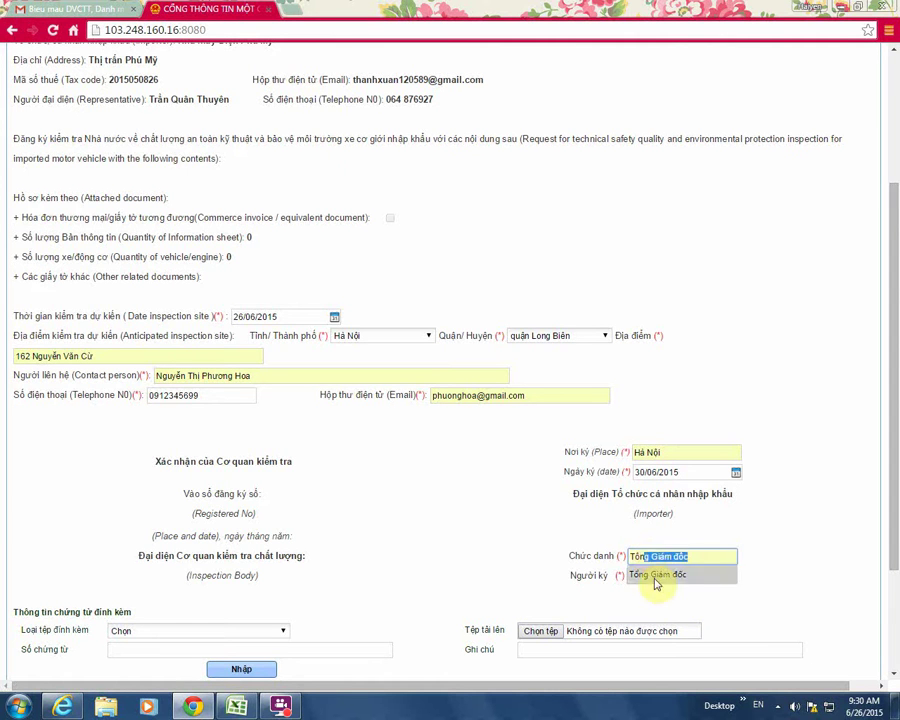
left_click(652, 575)
left_click(654, 578)
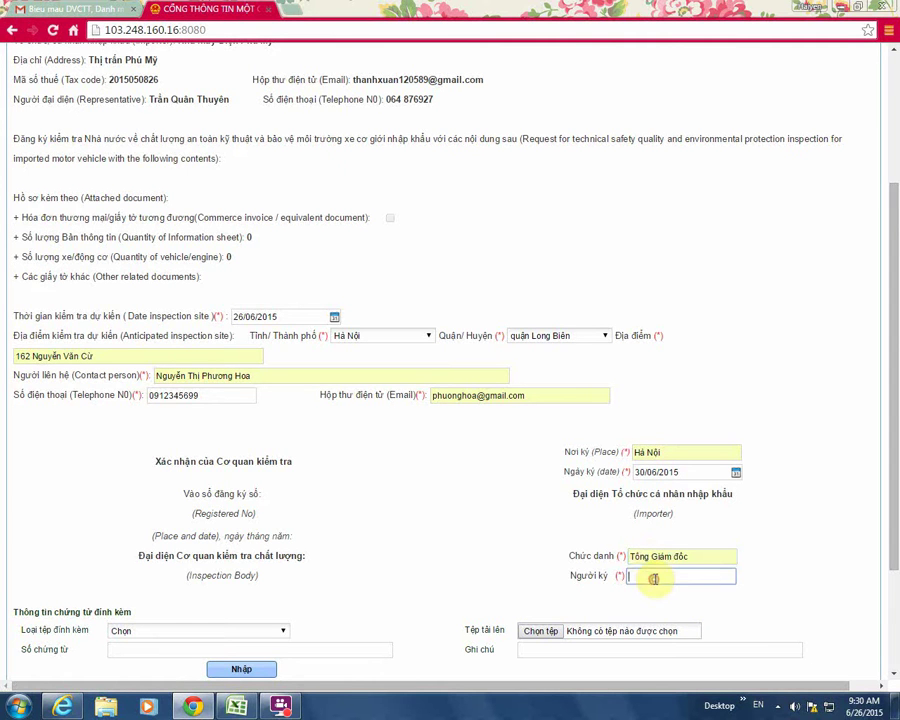
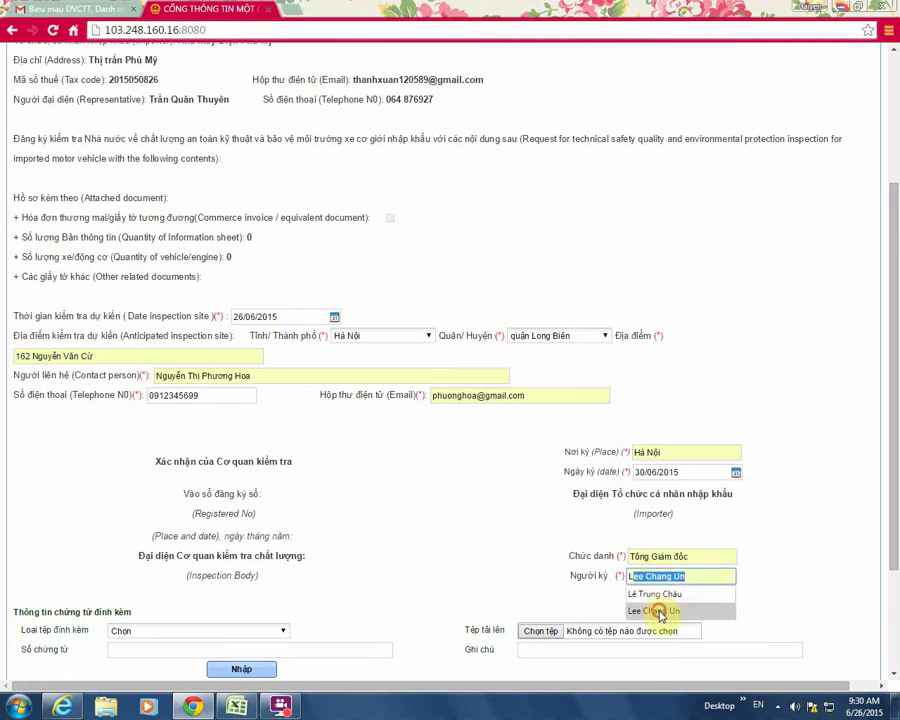
left_click(658, 610)
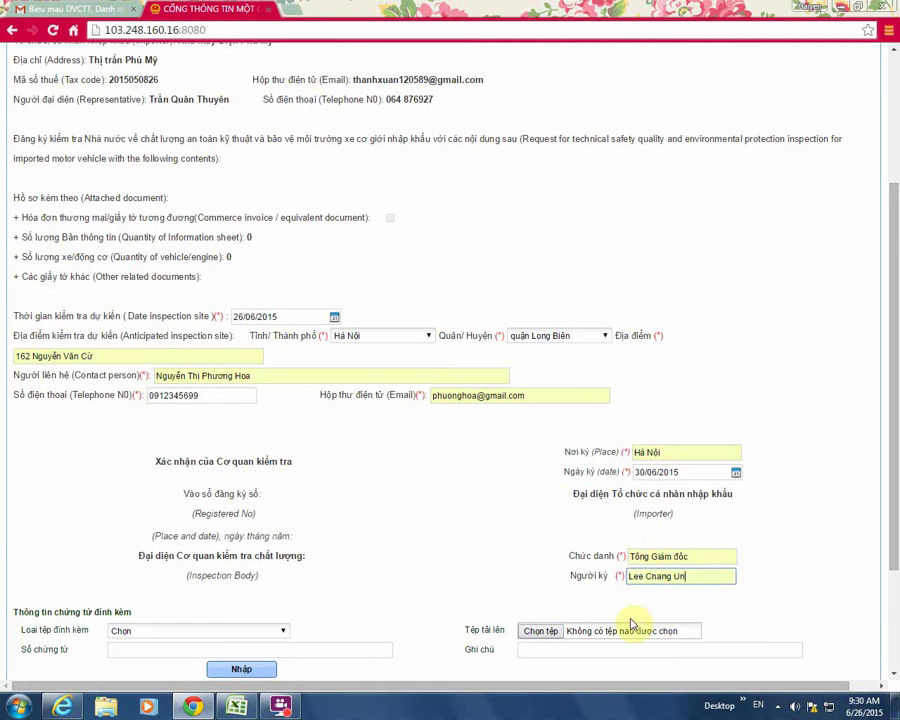
Set the attachment type to Hoá đơn thương mại and attach file dinh kem.PDF.
left_click(280, 631)
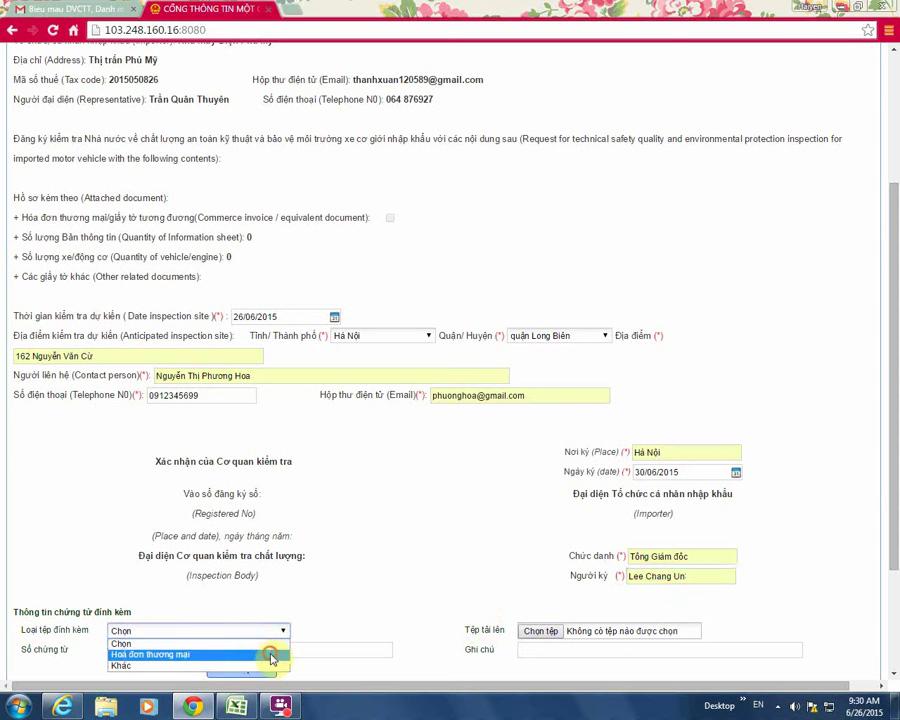
left_click(274, 654)
left_click(540, 632)
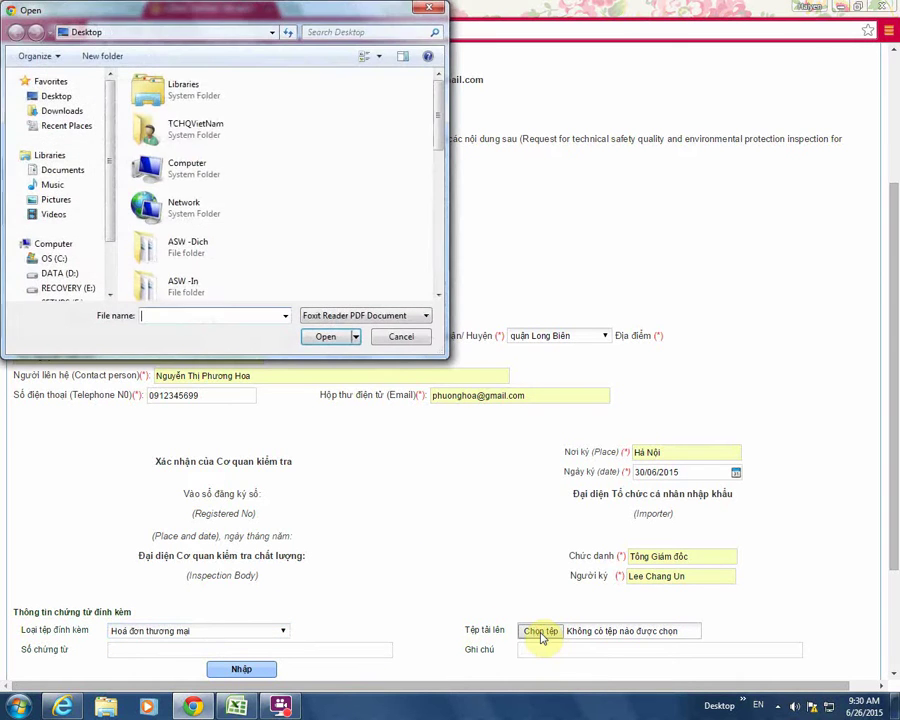
type("f")
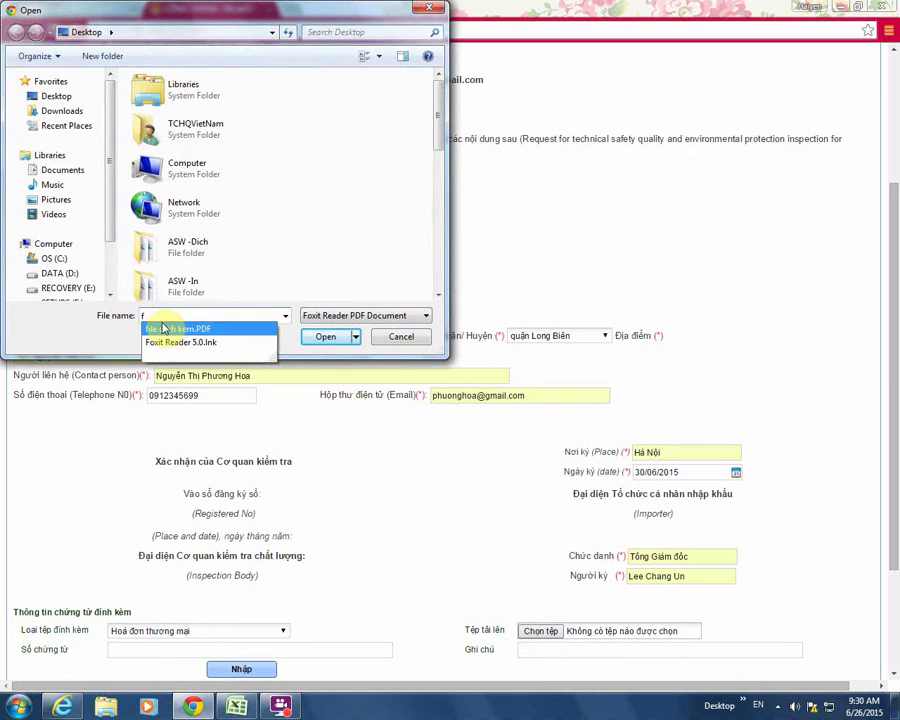
left_click(162, 325)
left_click(325, 336)
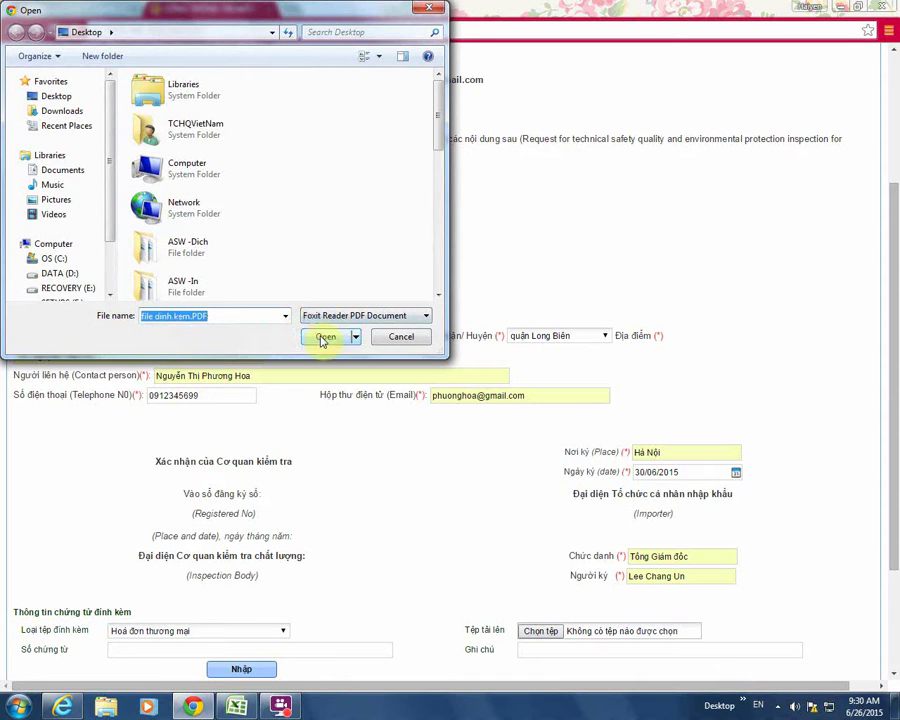
Give the attachment number 147852 and note 'Đính kèm', then start a new vehicle information sheet.
scroll(360, 493, "down", 3)
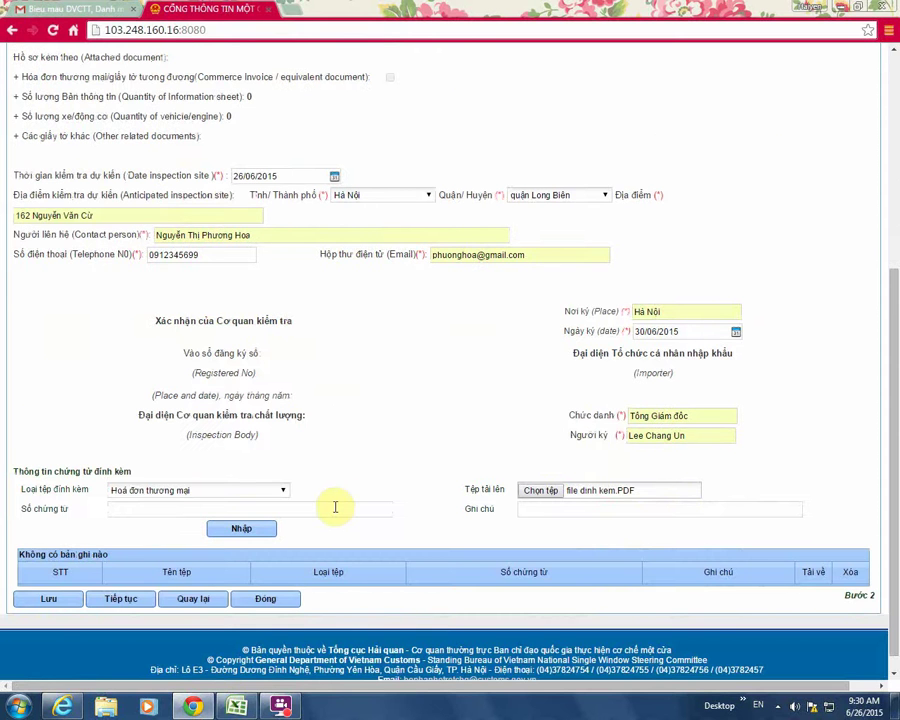
left_click(334, 507)
type("147852")
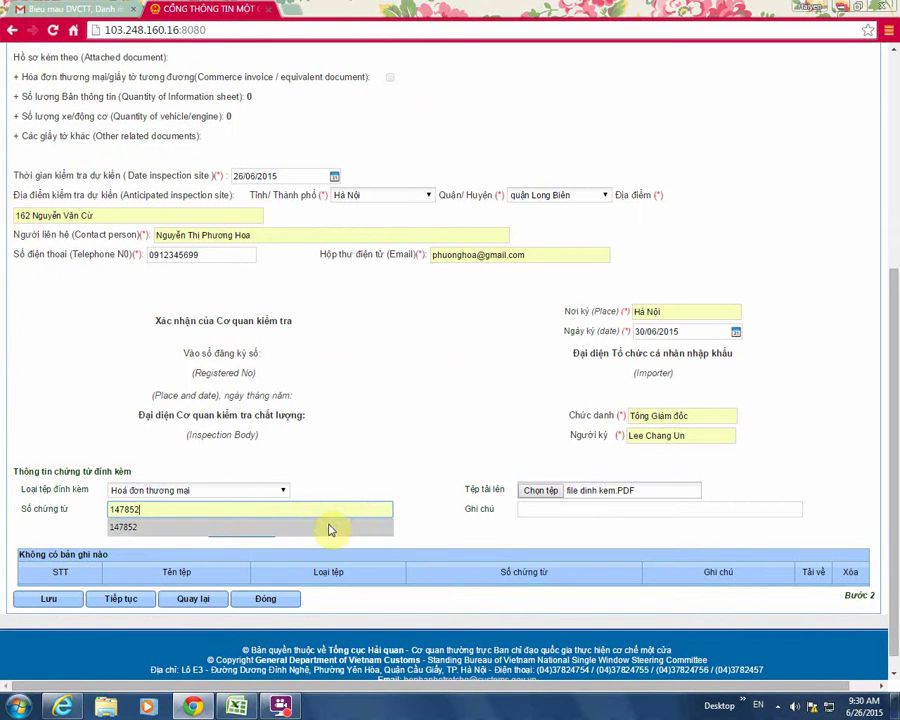
left_click(327, 526)
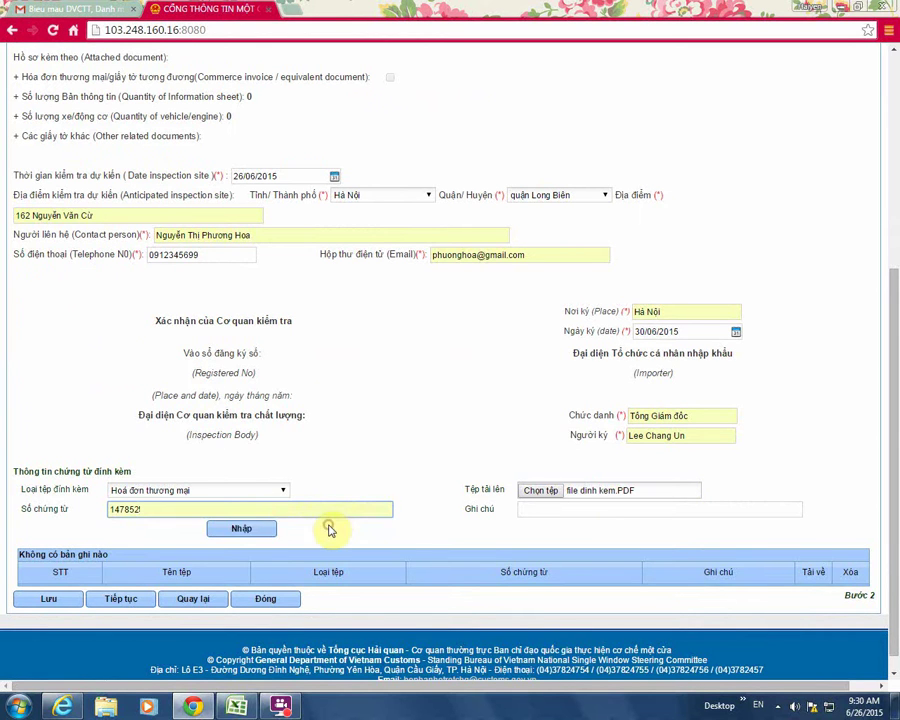
left_click(557, 511)
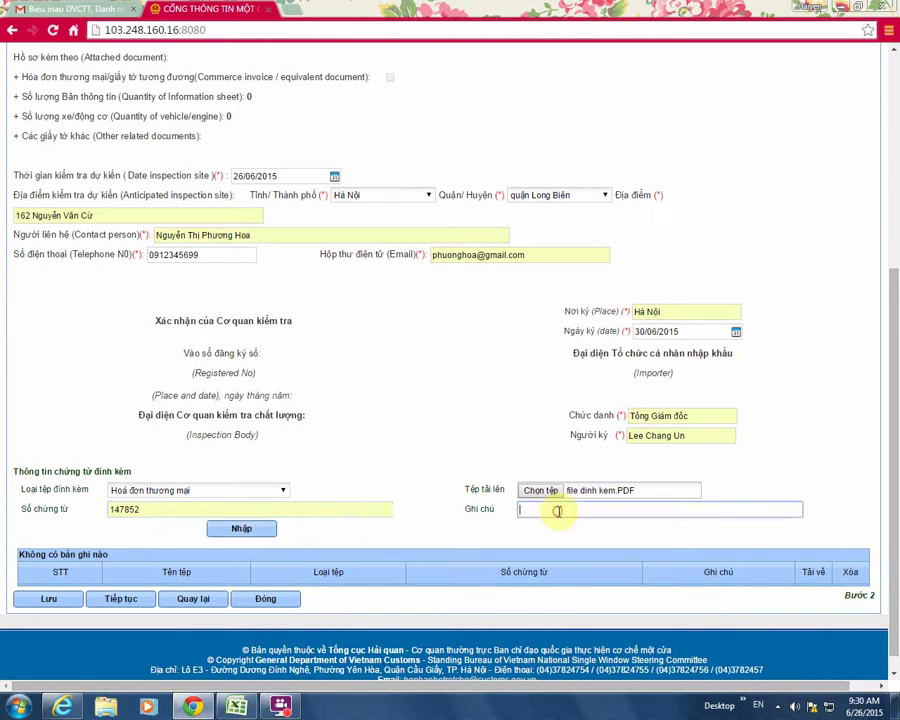
type("Đ")
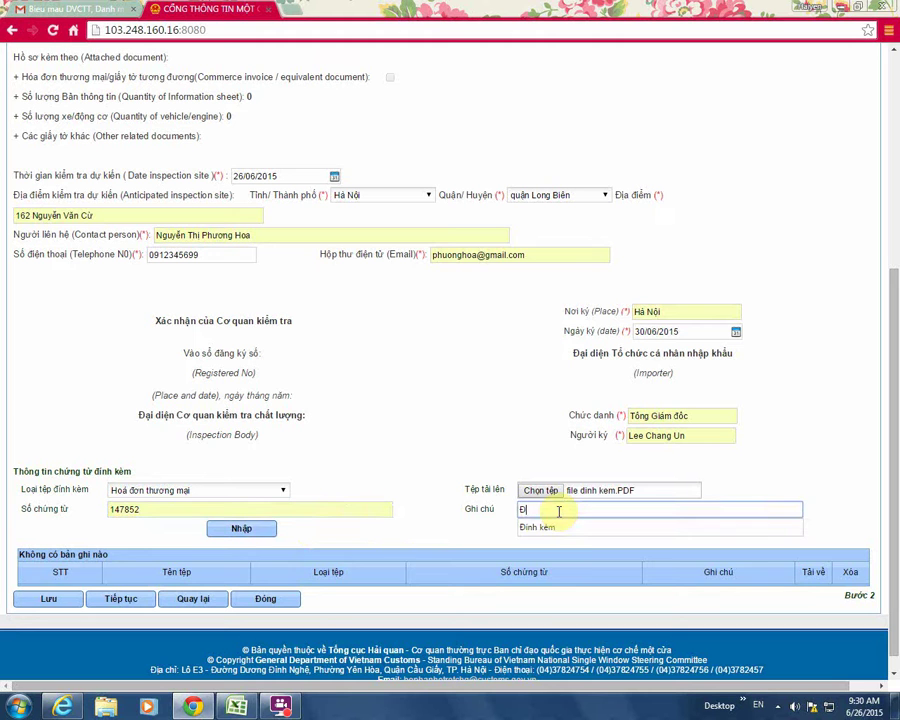
left_click(578, 530)
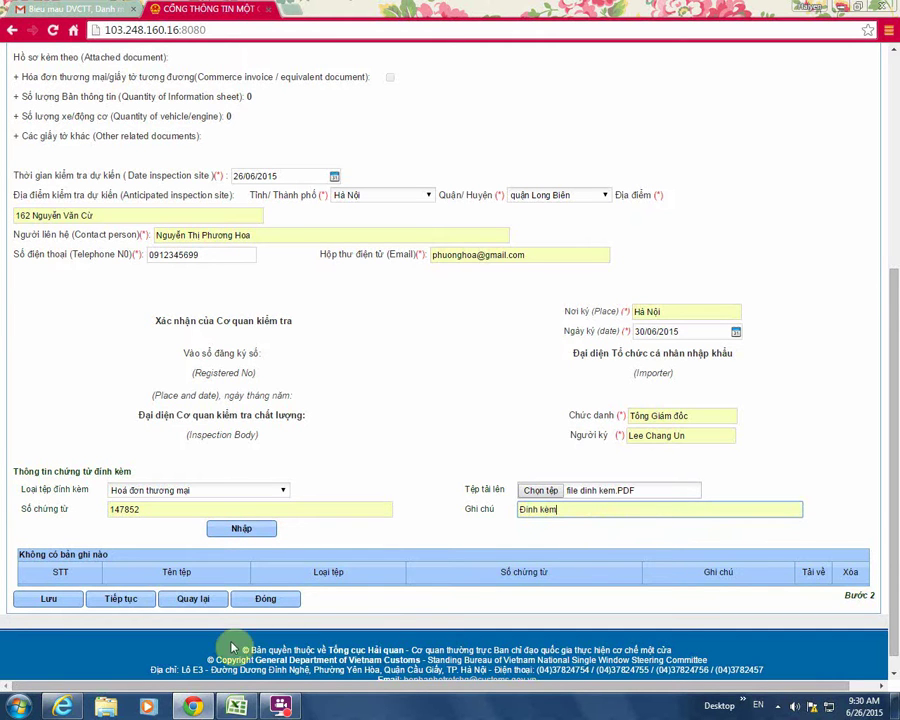
left_click(139, 606)
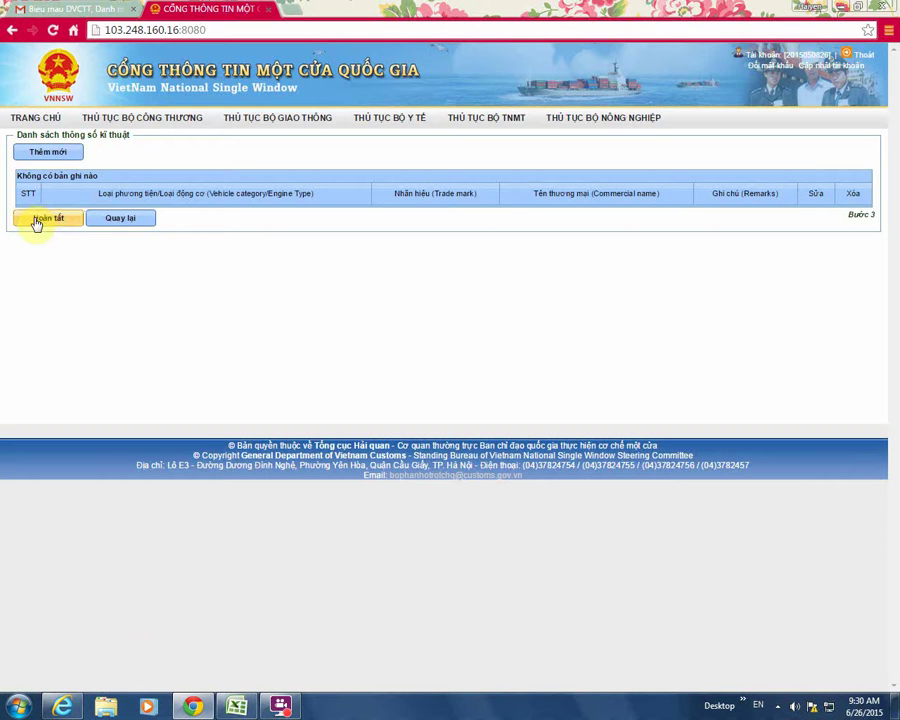
left_click(50, 154)
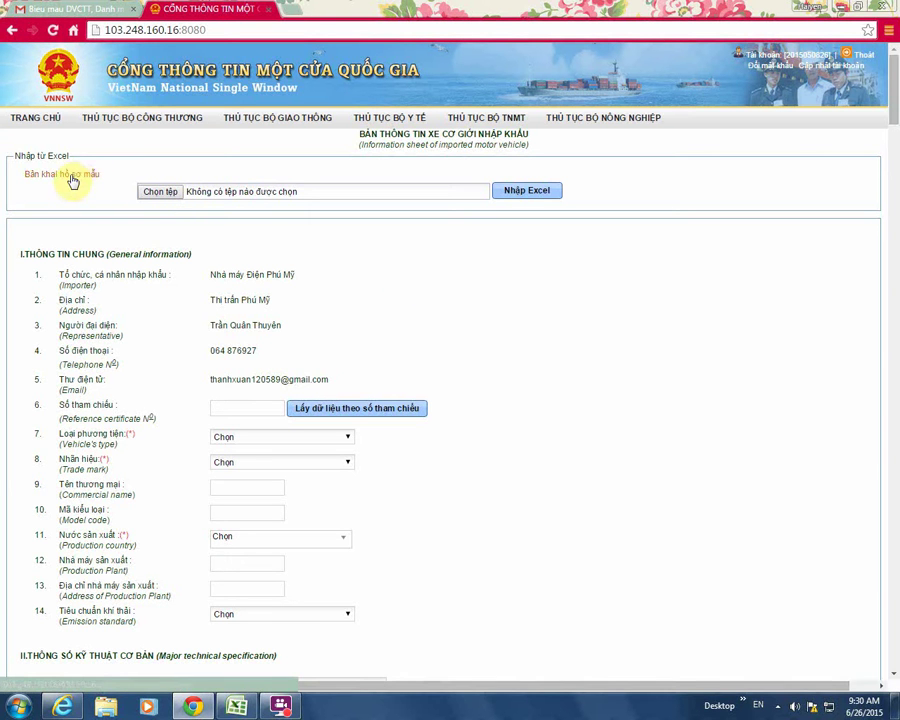
Import Ban khai ho so mau xe co gioi.xlsx with Nhập Excel to fill the vehicle sheet.
left_click(160, 193)
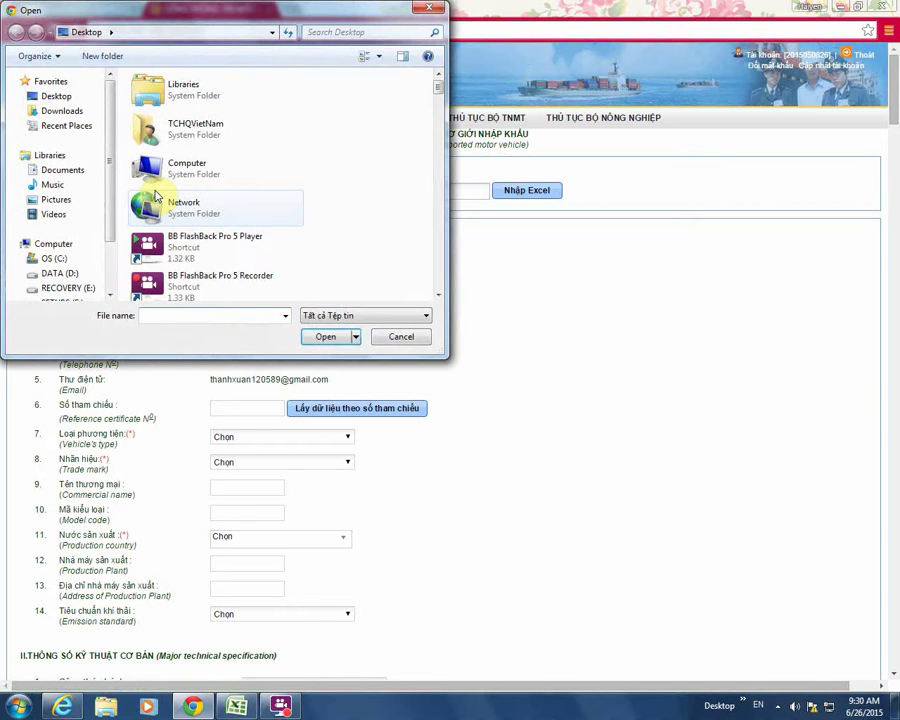
type("ban")
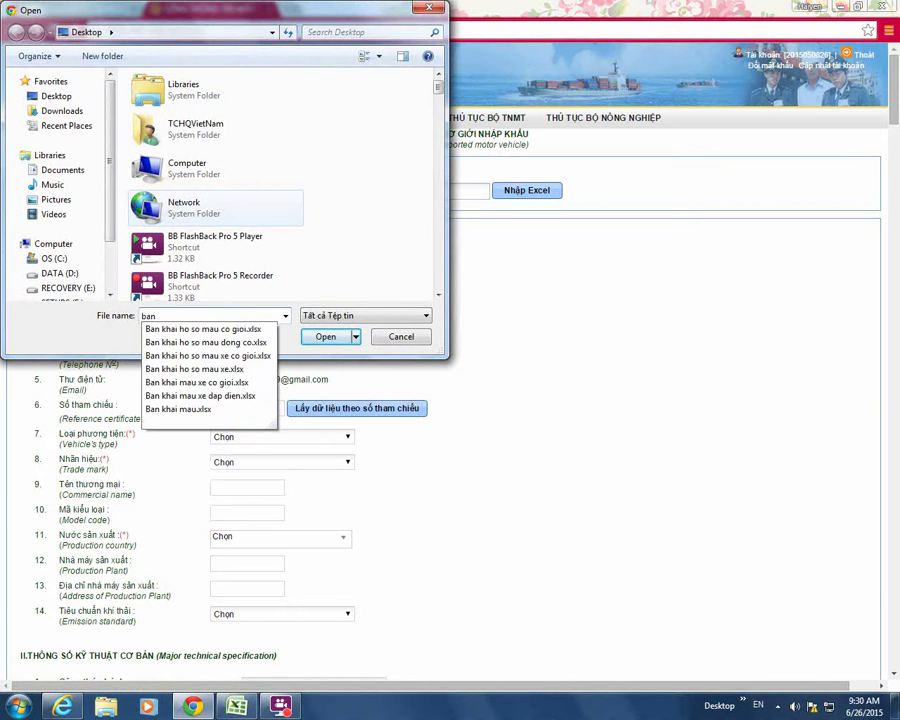
left_click(200, 356)
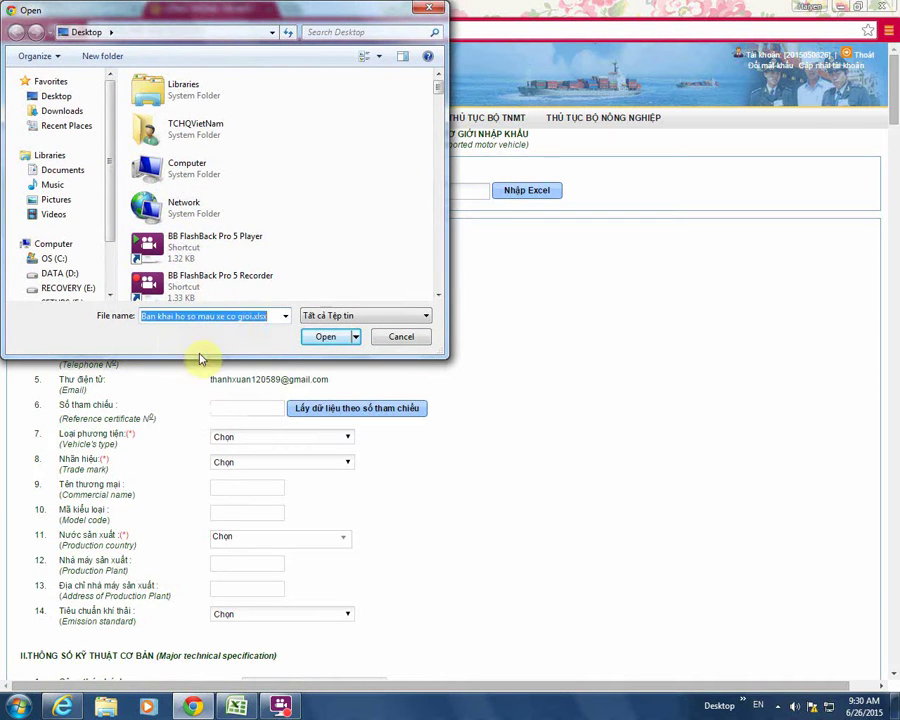
left_click(326, 337)
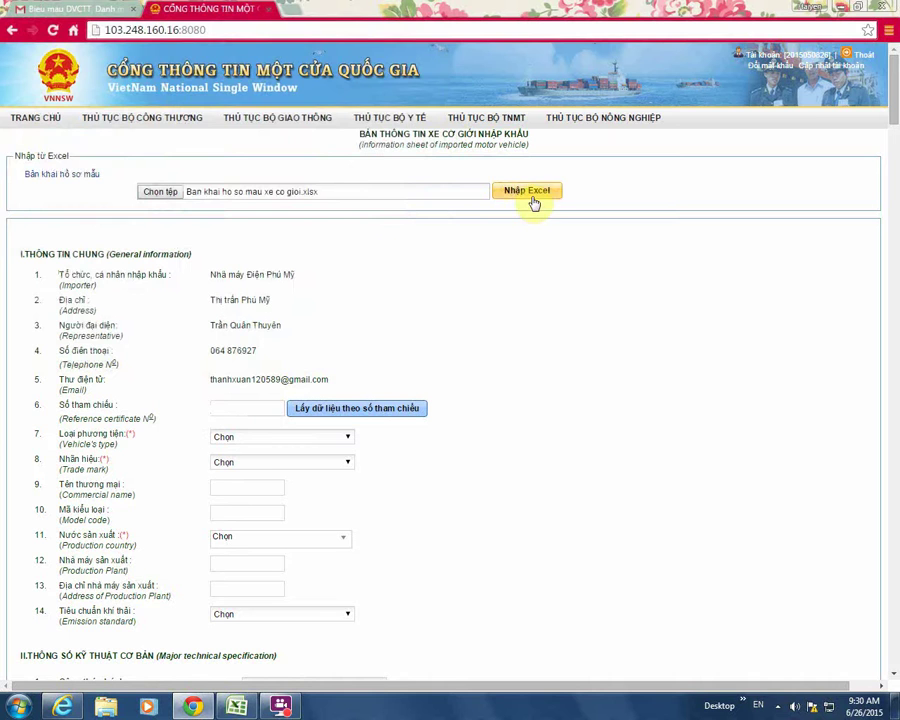
left_click(534, 203)
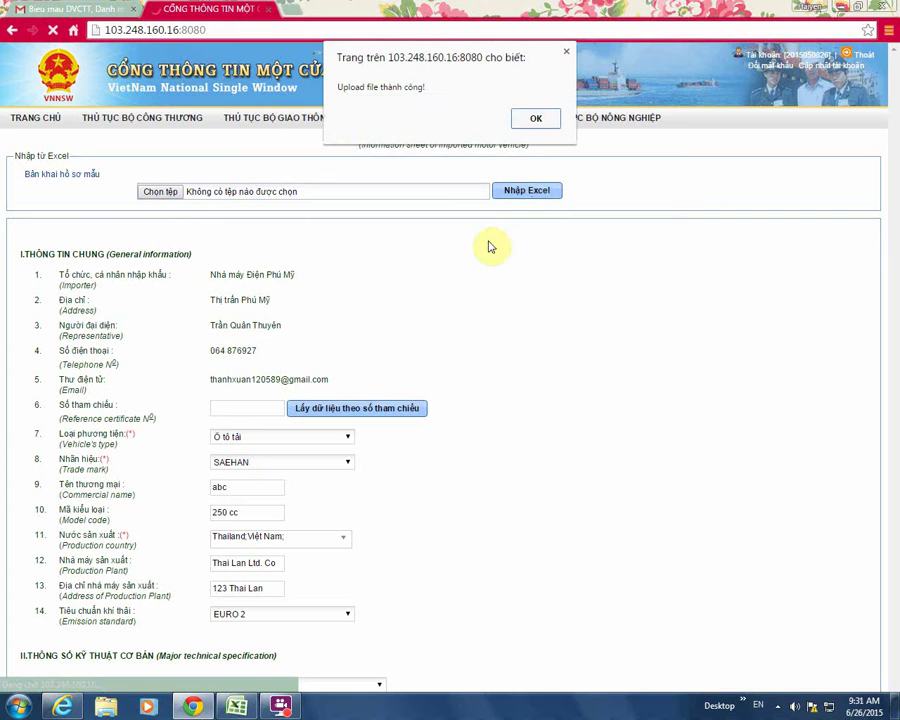
left_click(533, 120)
scroll(455, 320, "down", 1)
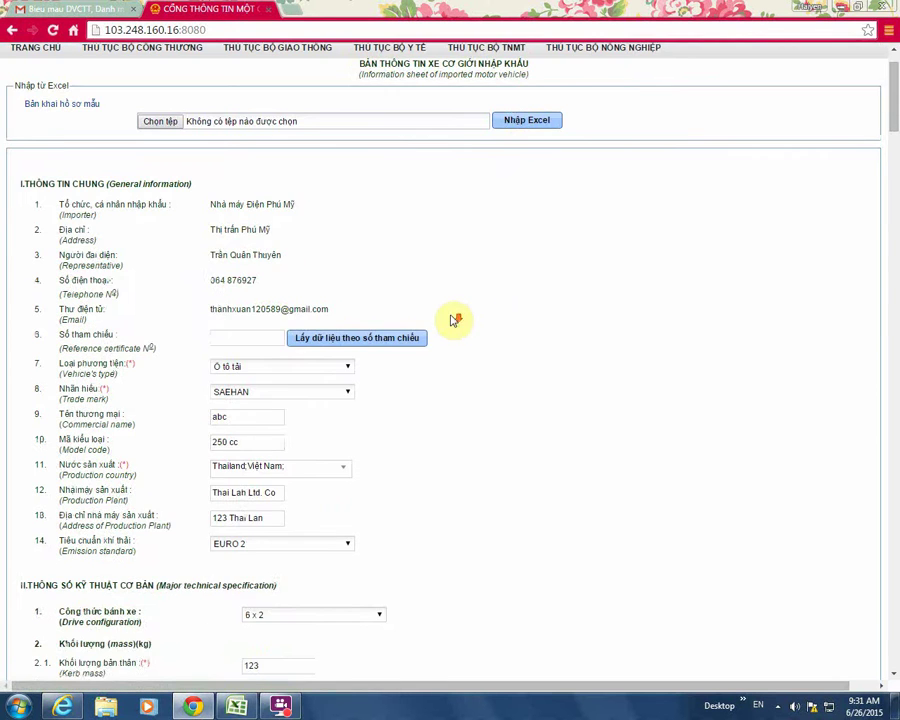
scroll(455, 320, "down", 1)
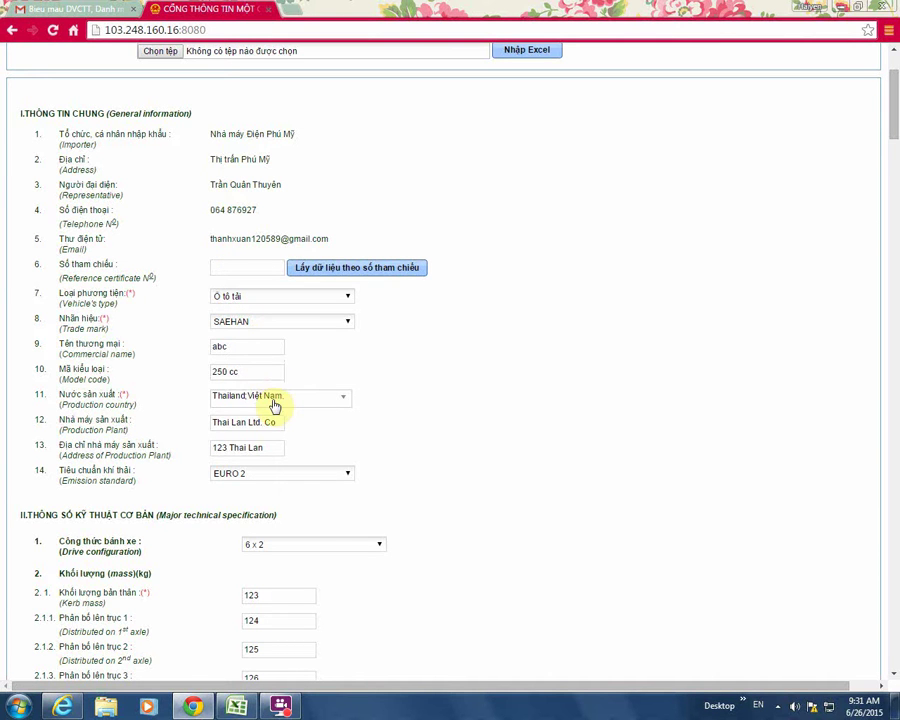
scroll(301, 405, "down", 3)
scroll(301, 405, "down", 1)
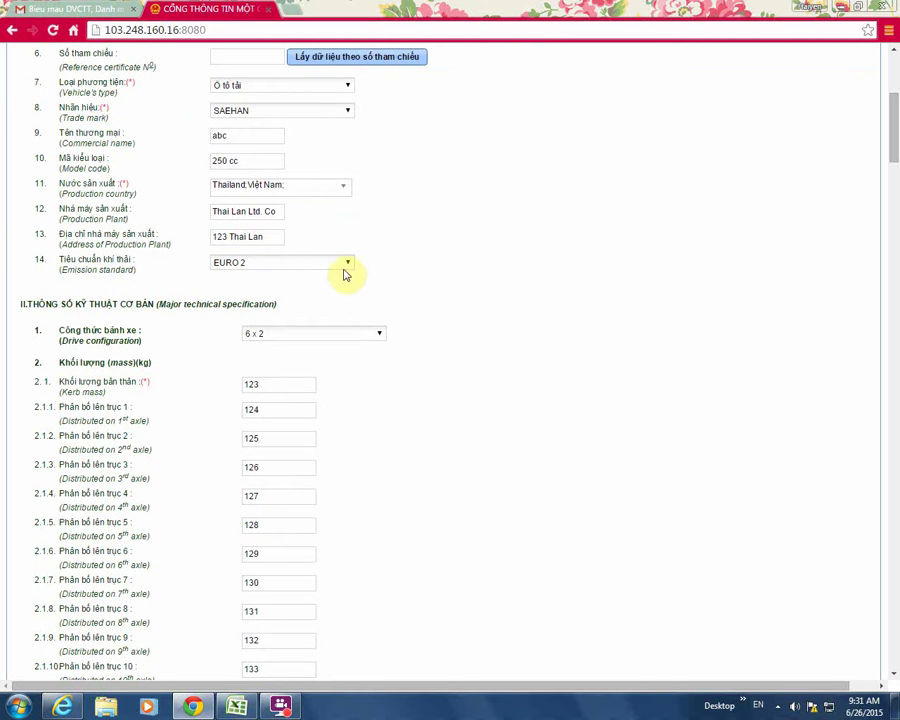
left_click(303, 387)
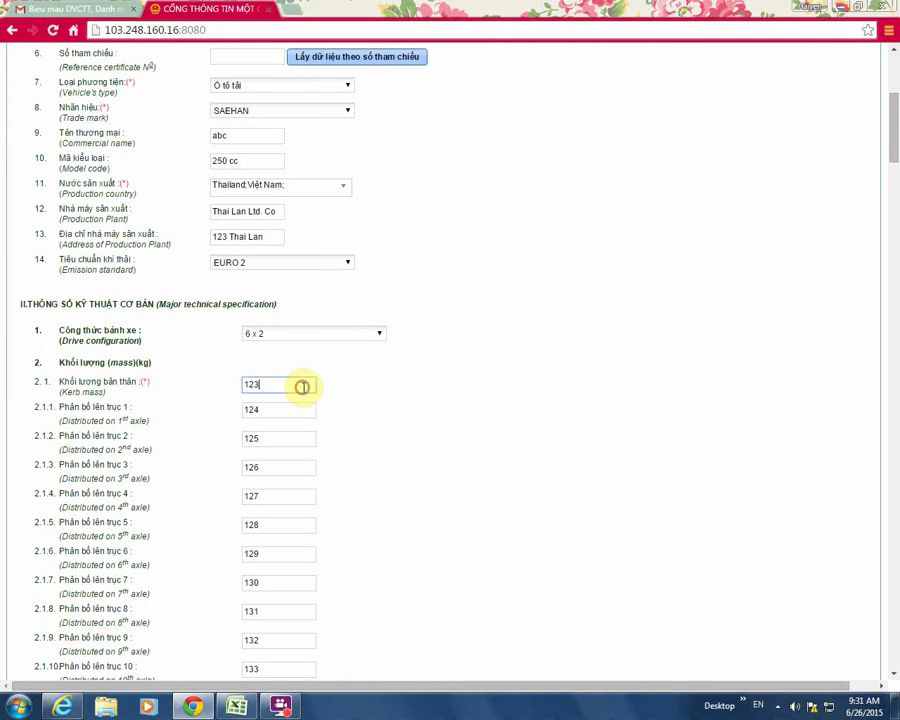
scroll(305, 388, "down", 2)
scroll(303, 387, "down", 2)
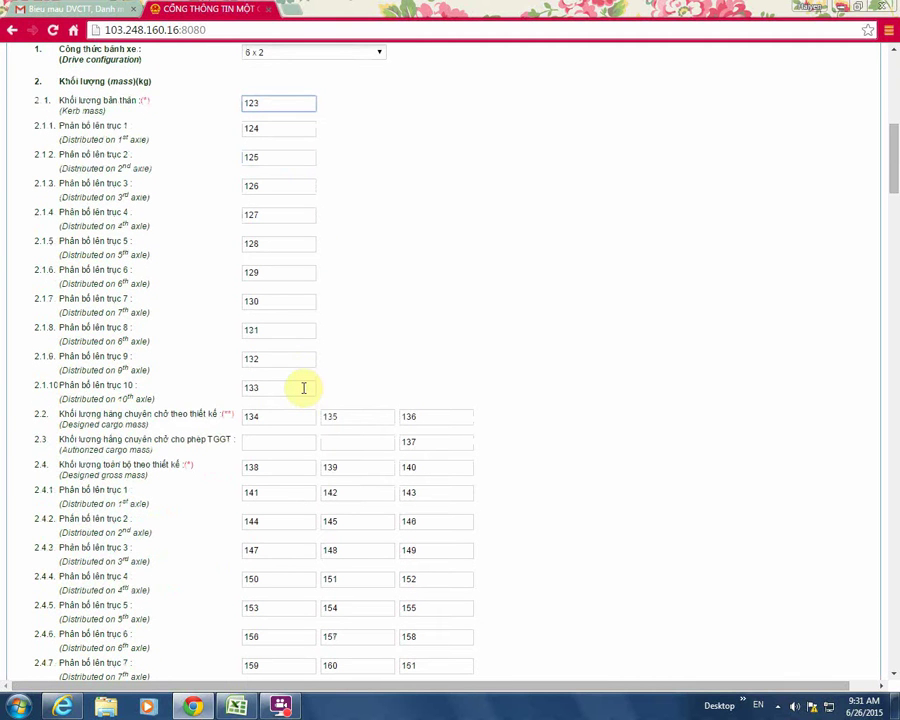
left_click(300, 414)
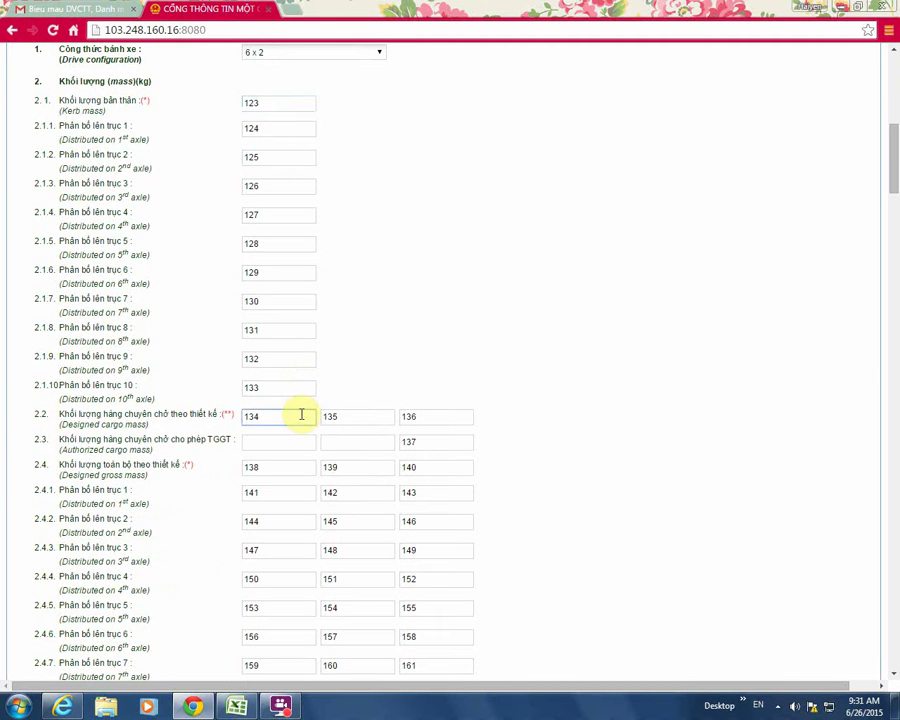
scroll(301, 415, "down", 2)
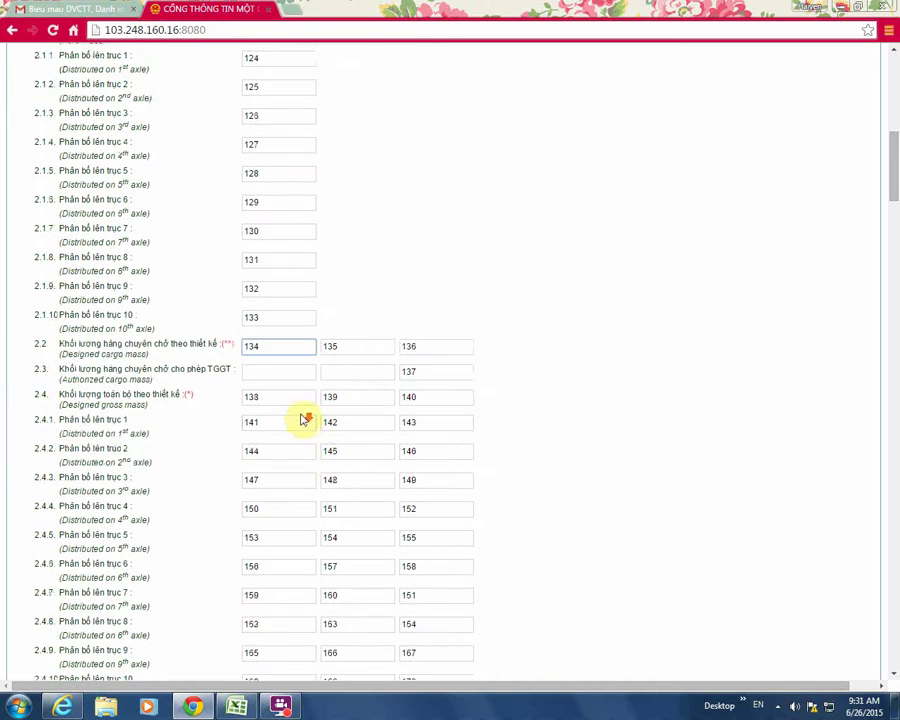
left_click(311, 326)
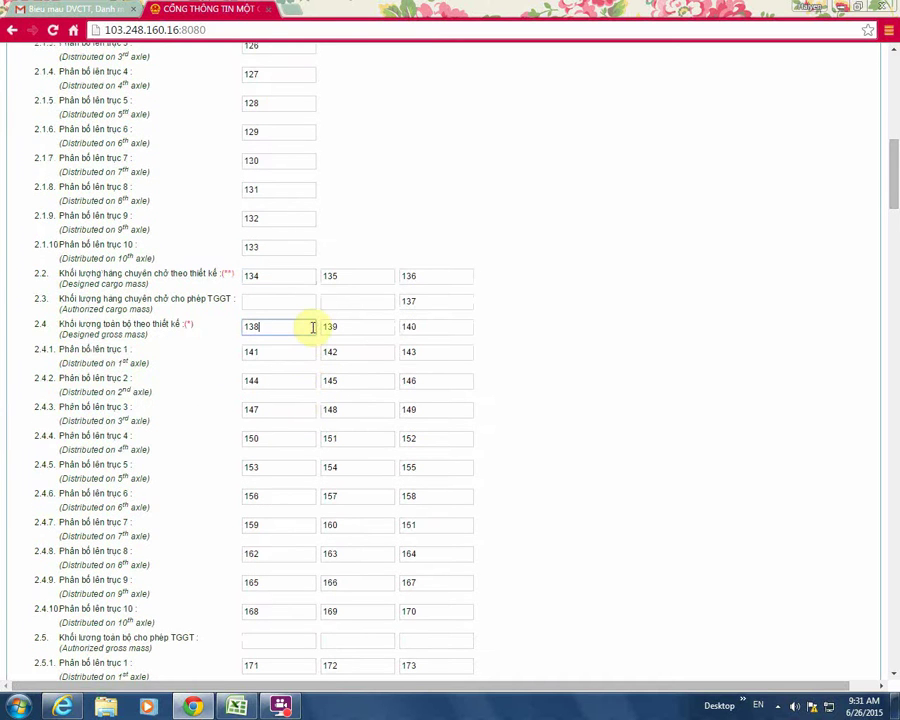
scroll(311, 326, "down", 2)
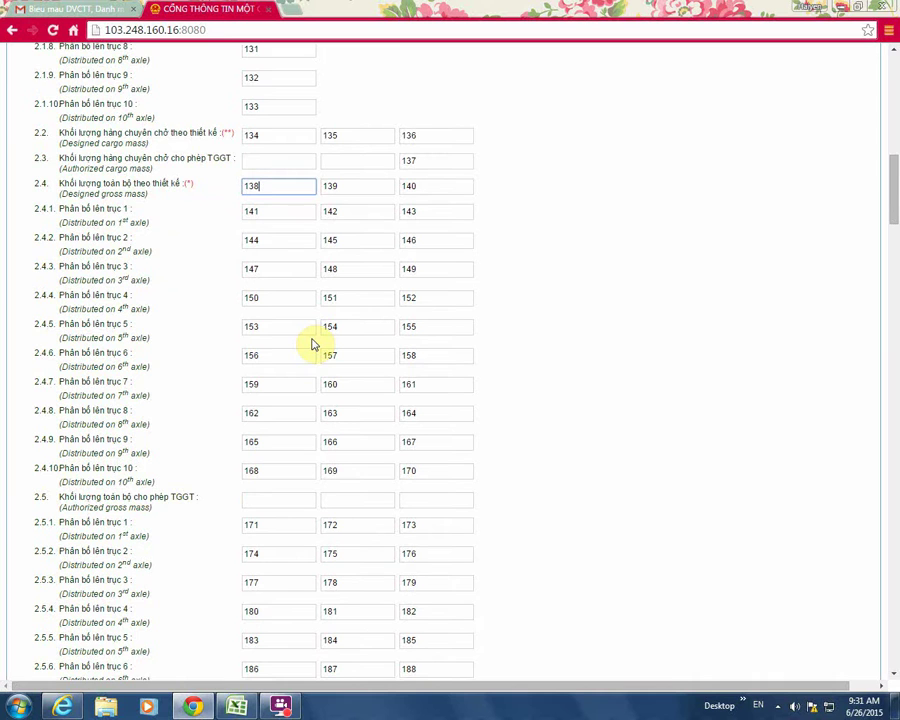
scroll(311, 344, "down", 1)
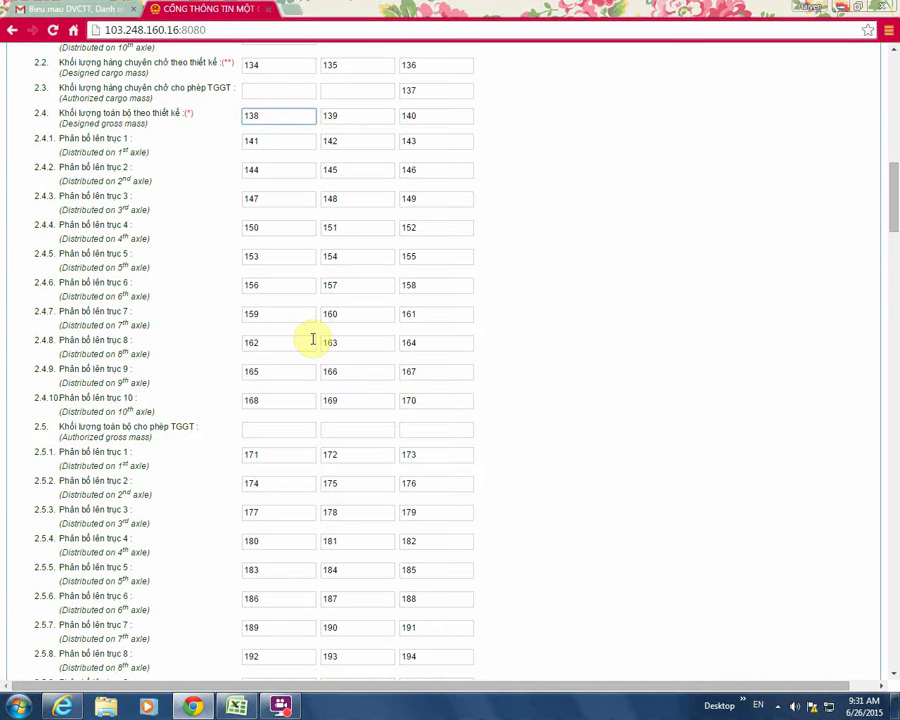
scroll(312, 340, "down", 1)
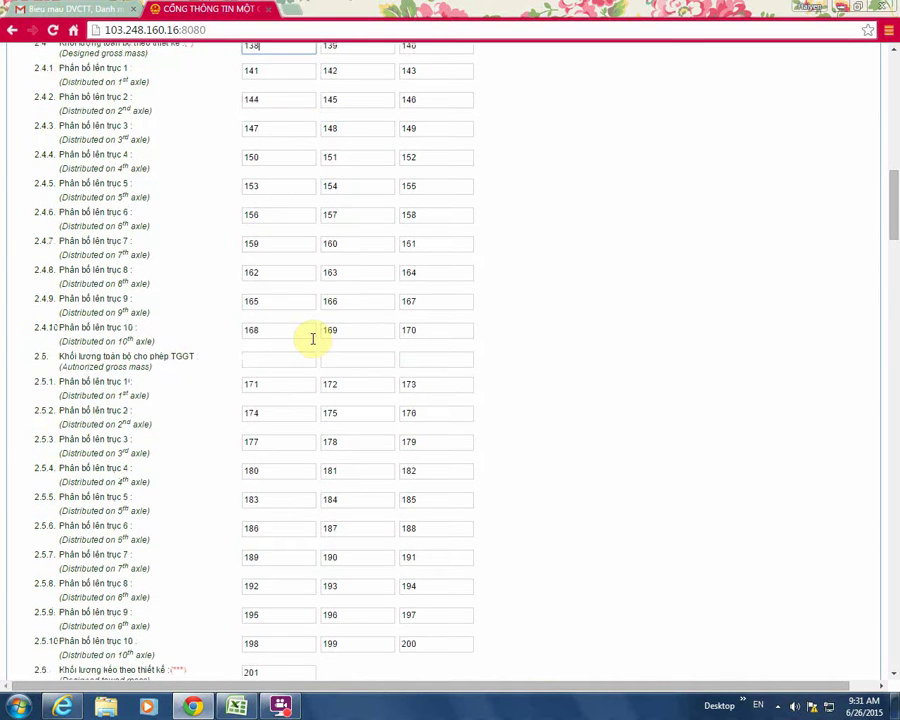
scroll(312, 340, "down", 2)
scroll(312, 340, "down", 1)
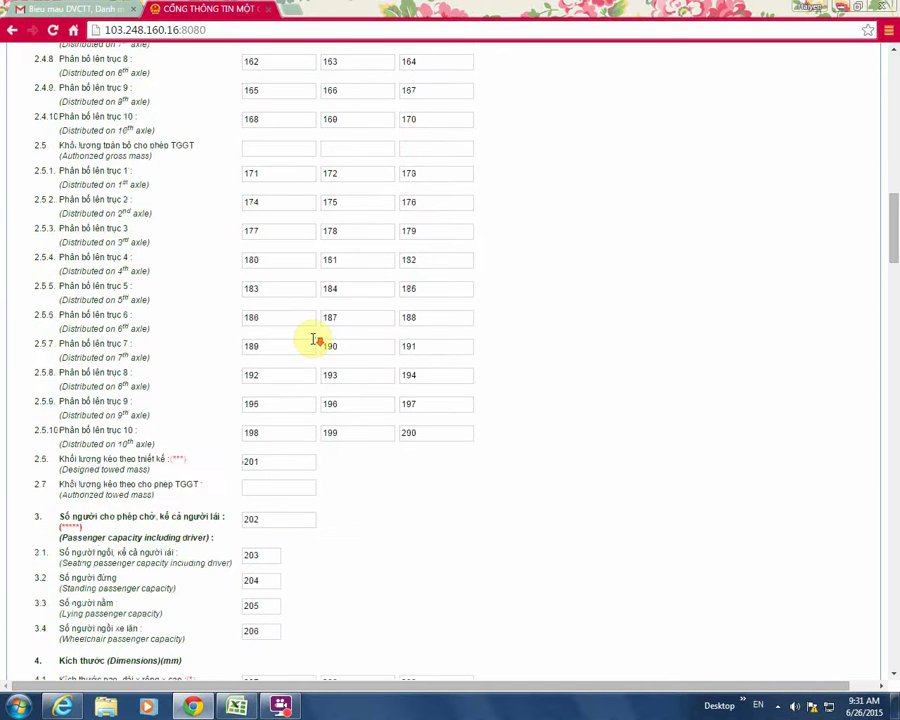
scroll(313, 340, "down", 1)
left_click(307, 393)
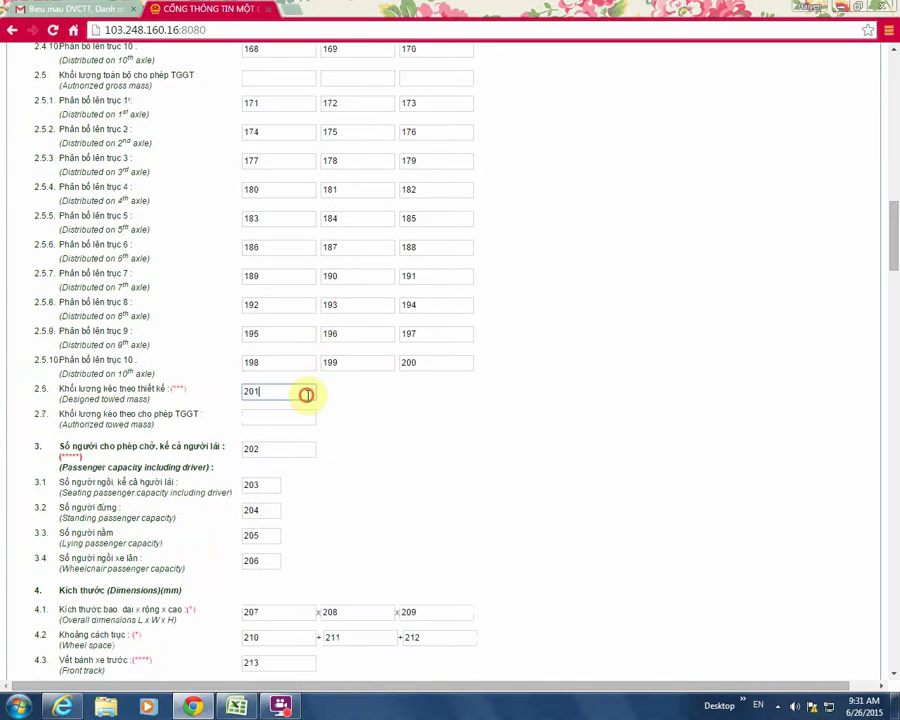
scroll(309, 394, "down", 1)
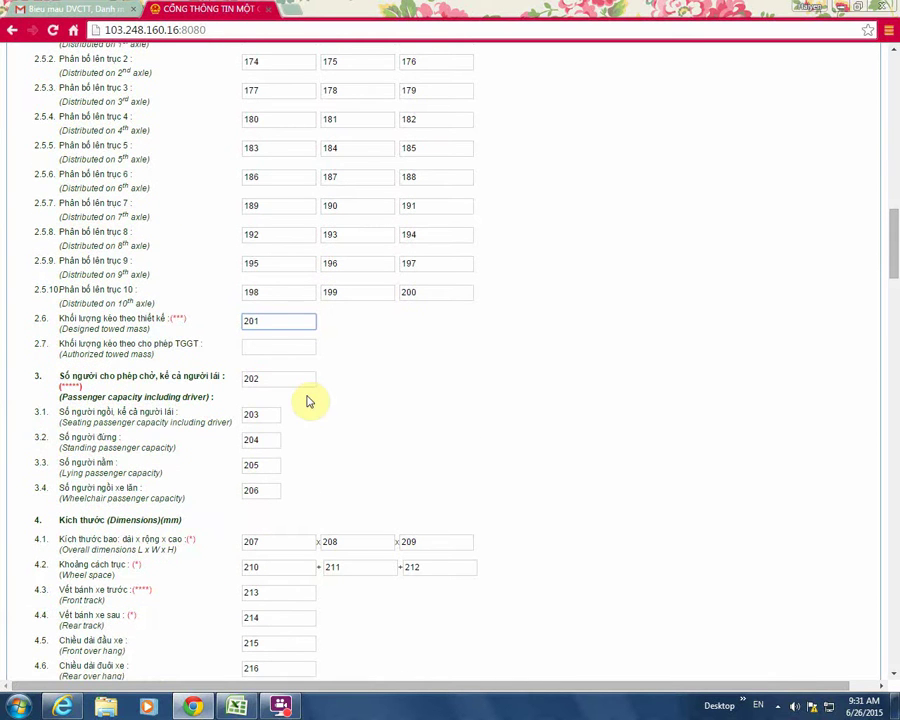
scroll(308, 398, "down", 1)
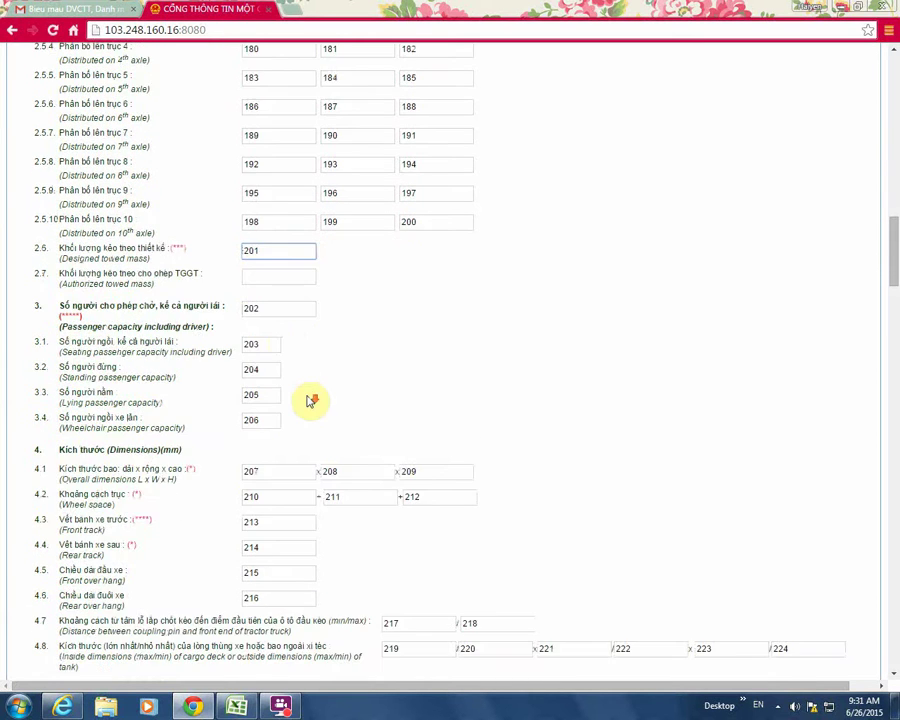
left_click(278, 309)
scroll(313, 360, "down", 1)
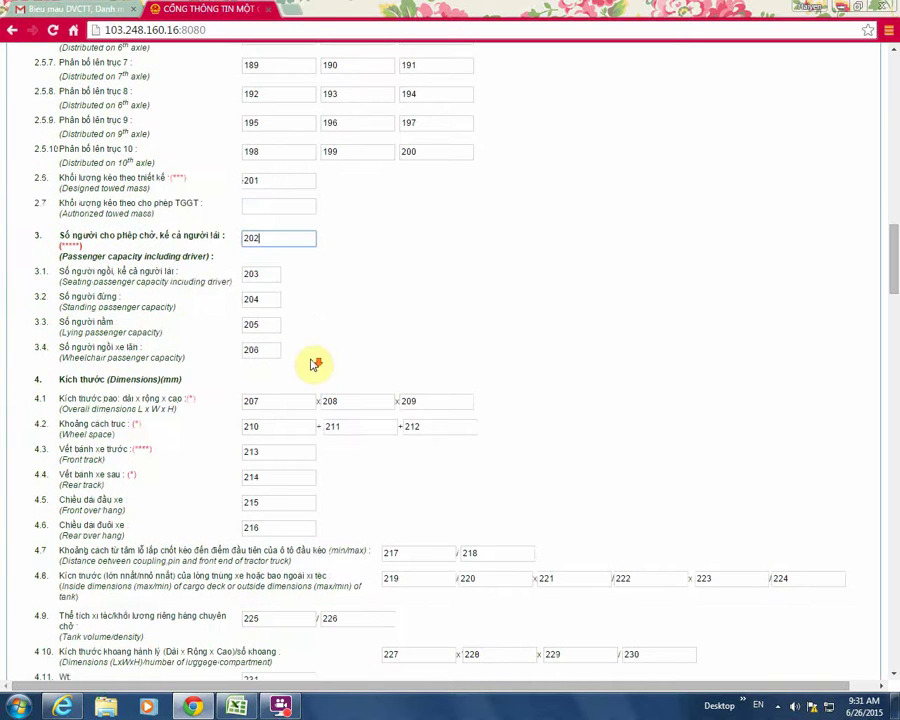
scroll(311, 364, "down", 1)
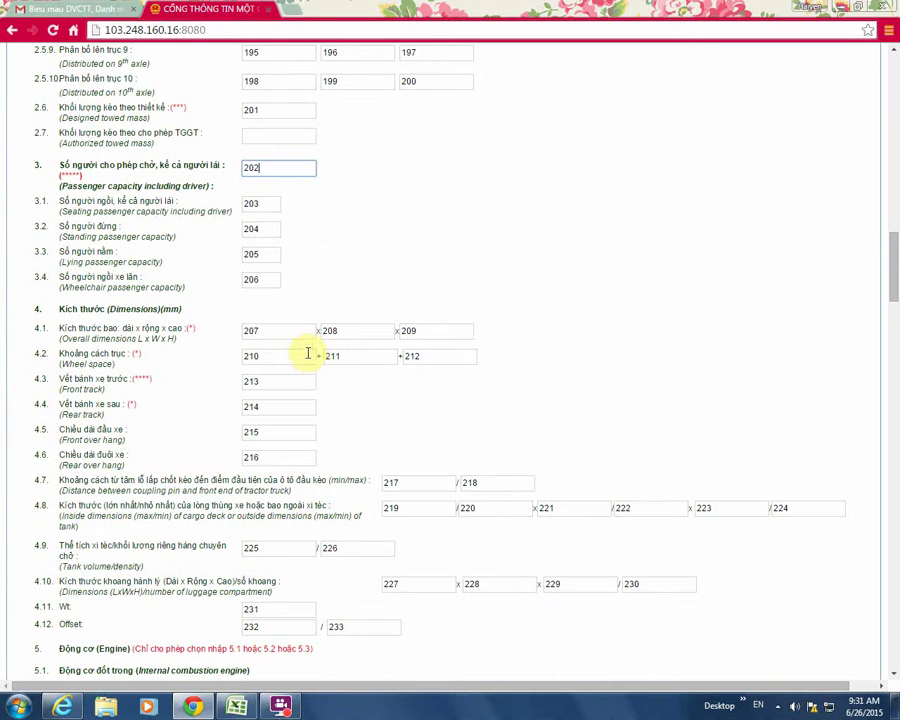
left_click(302, 333)
scroll(303, 334, "down", 1)
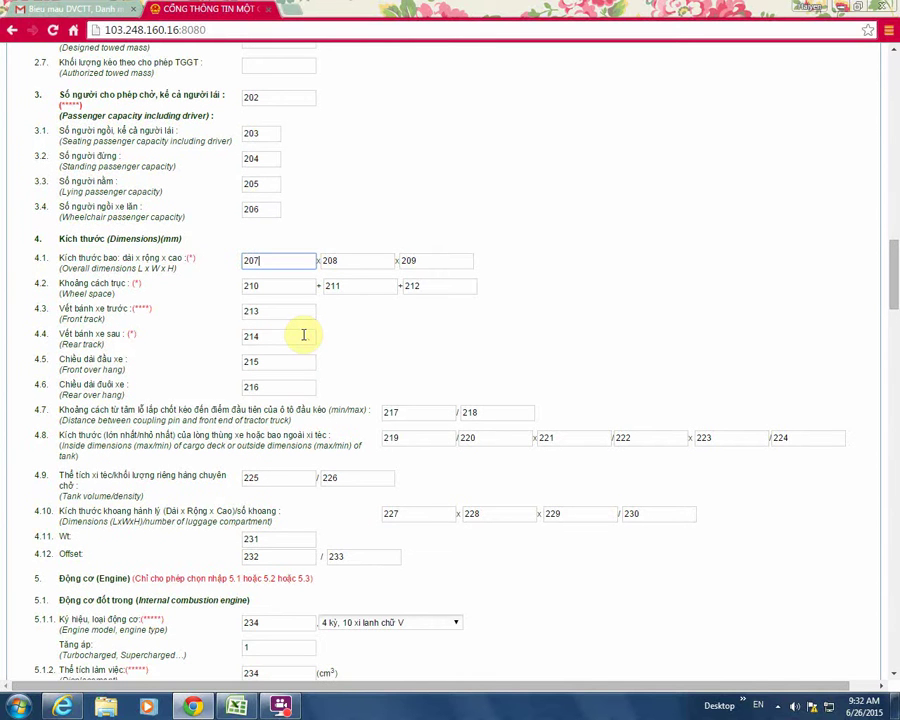
left_click(303, 286)
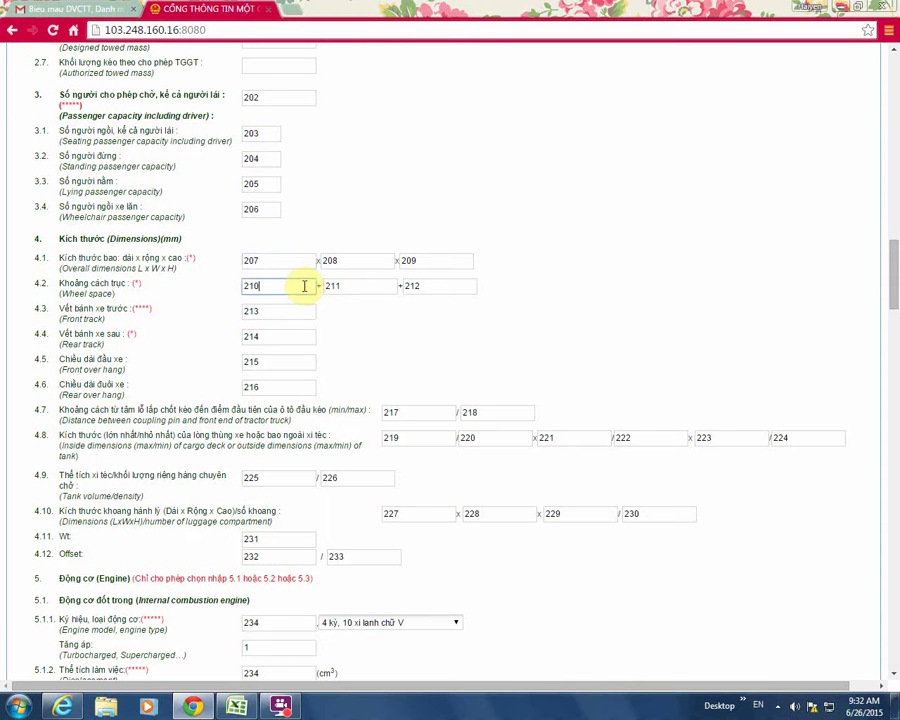
left_click(311, 313)
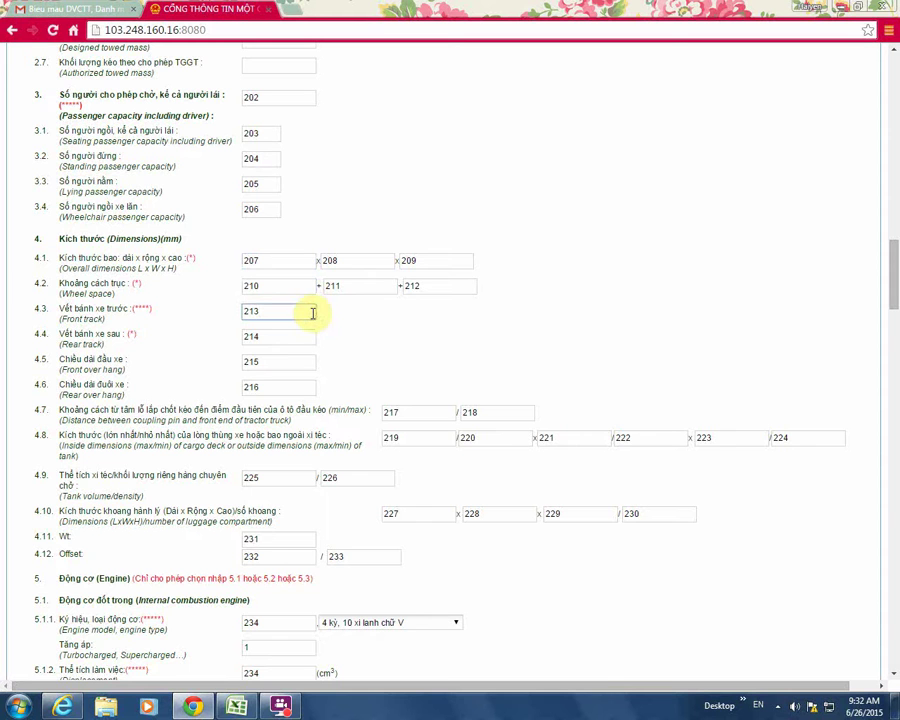
left_click(310, 337)
scroll(313, 337, "down", 2)
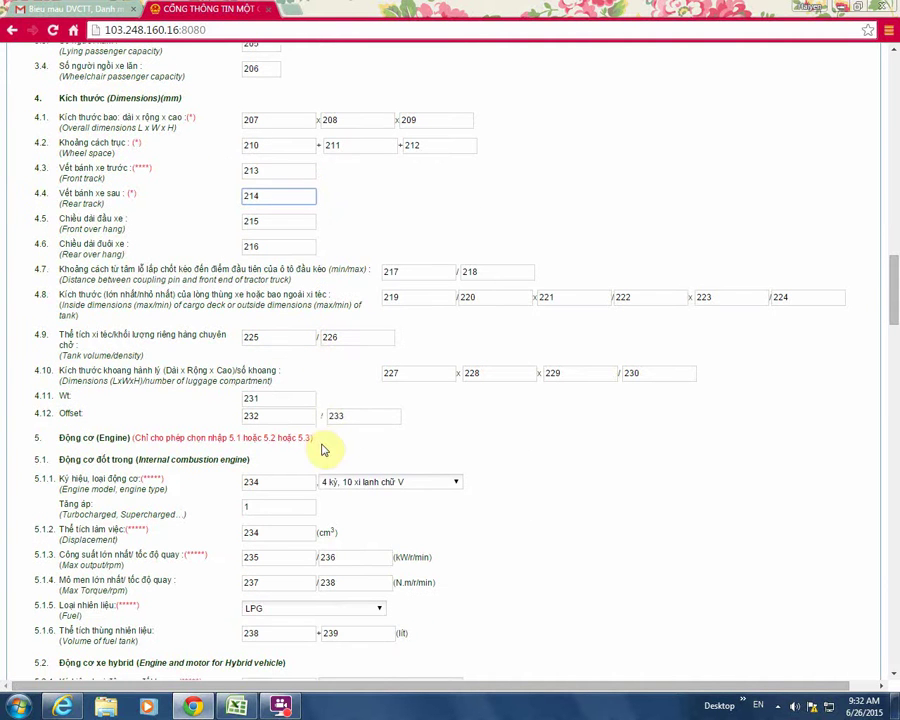
left_click_drag(318, 447, 132, 438)
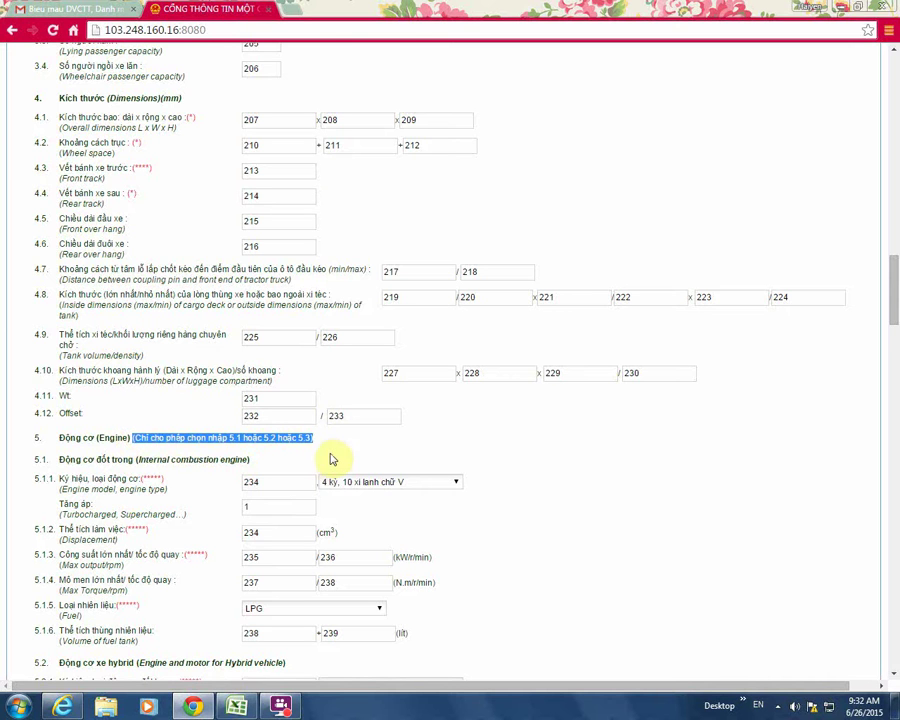
scroll(330, 460, "down", 1)
scroll(332, 458, "down", 1)
scroll(331, 456, "down", 2)
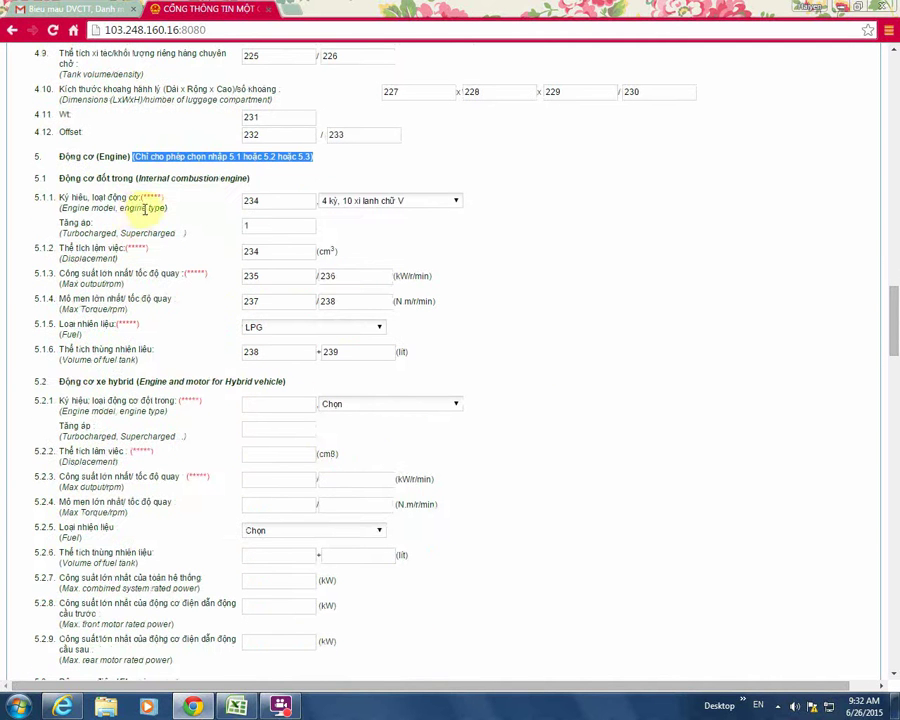
left_click(282, 200)
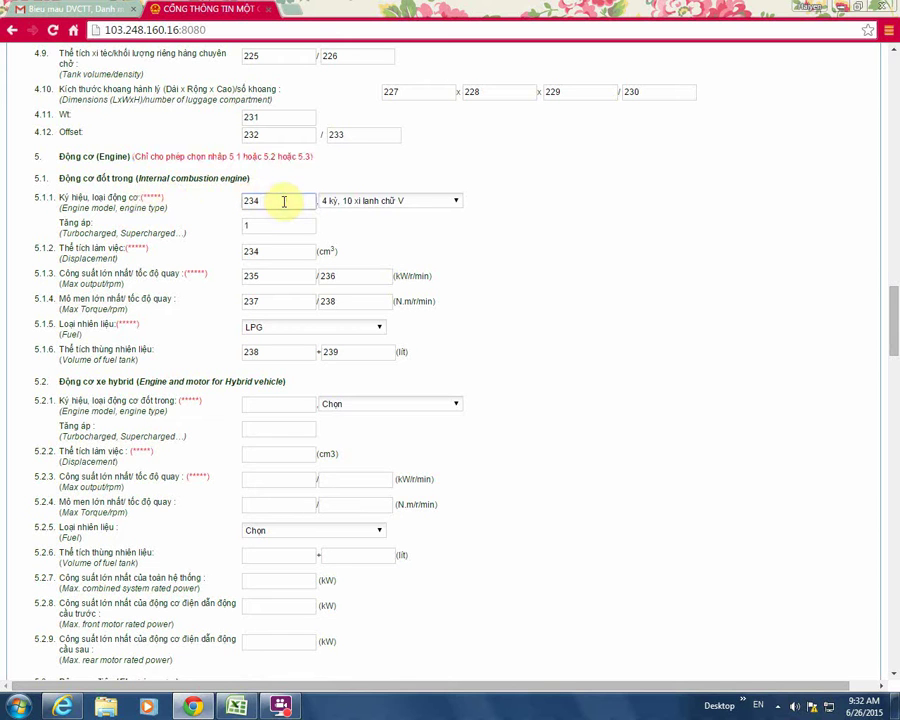
left_click(288, 227)
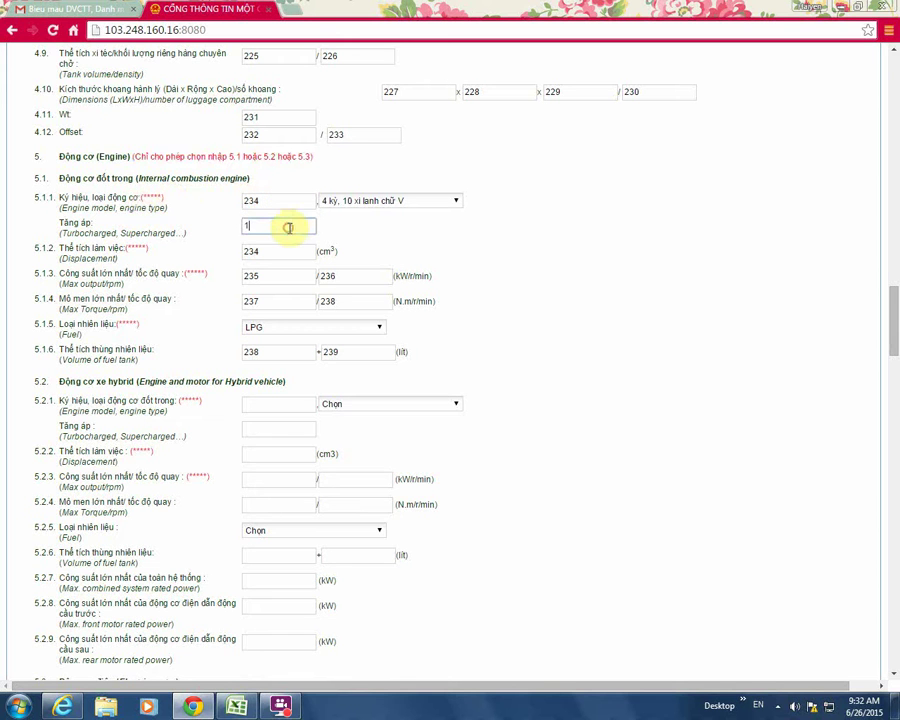
left_click(299, 252)
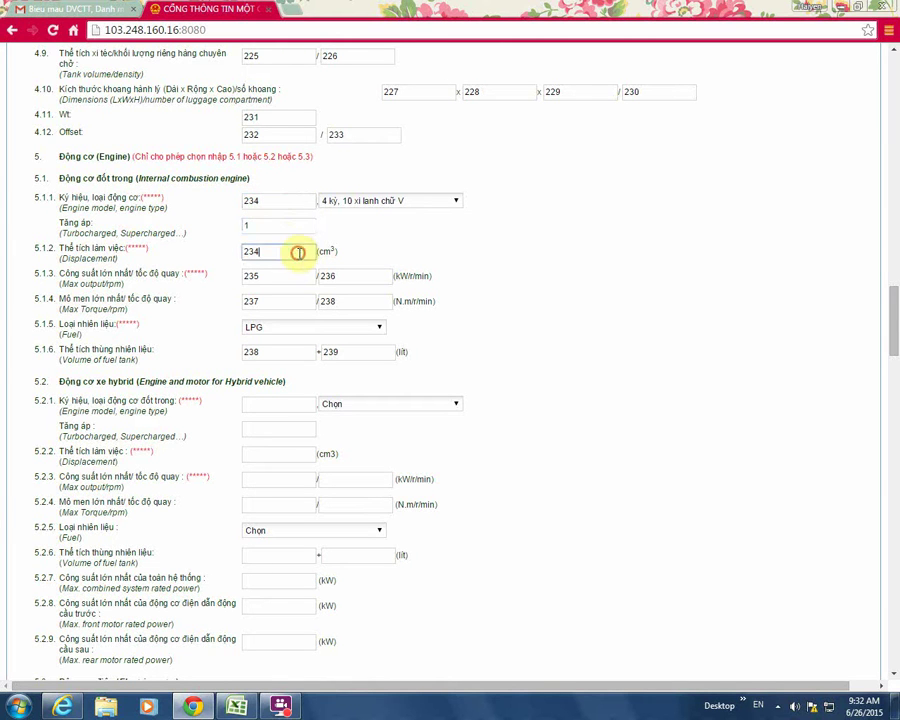
left_click(305, 279)
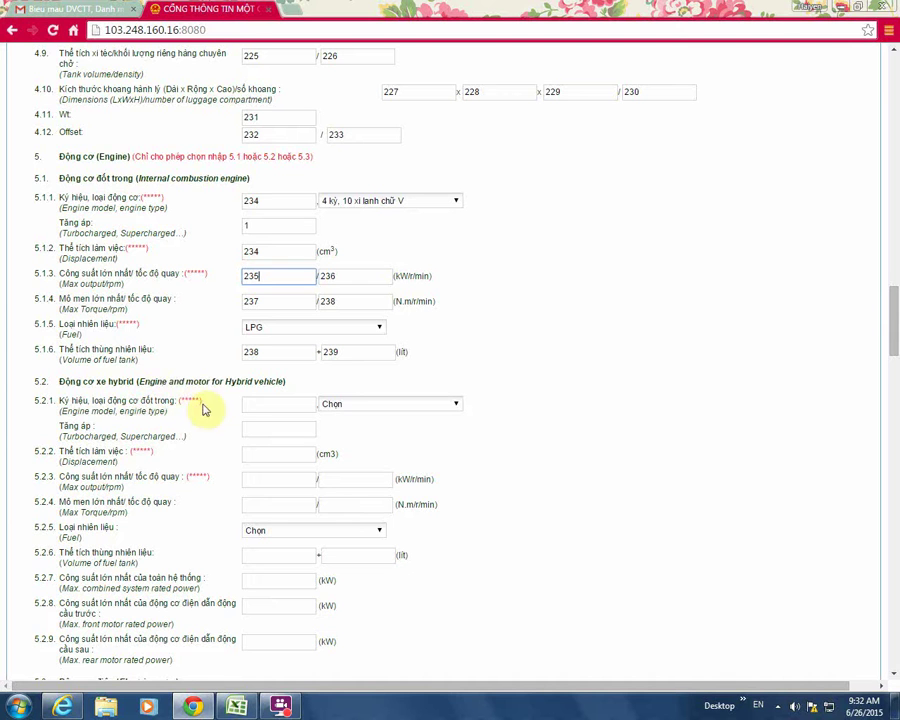
scroll(262, 401, "down", 3)
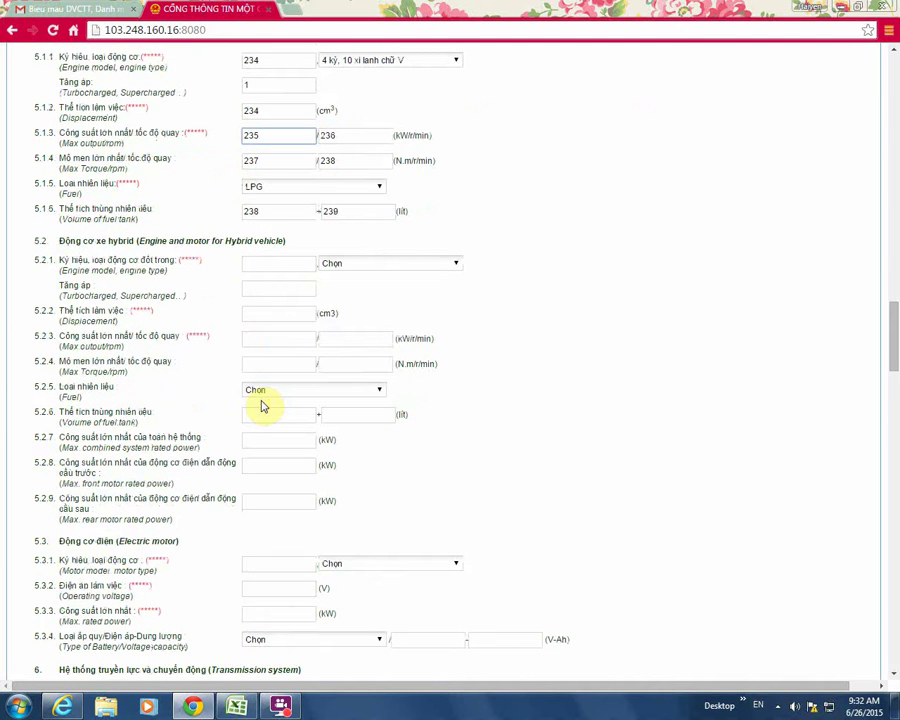
scroll(262, 405, "down", 2)
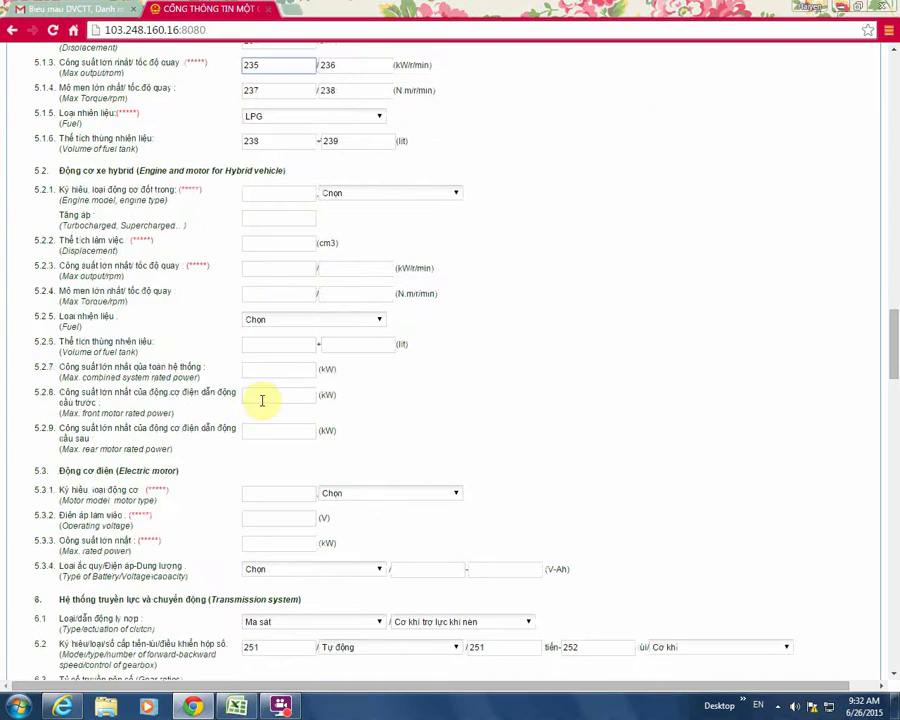
scroll(262, 401, "down", 2)
scroll(262, 401, "down", 3)
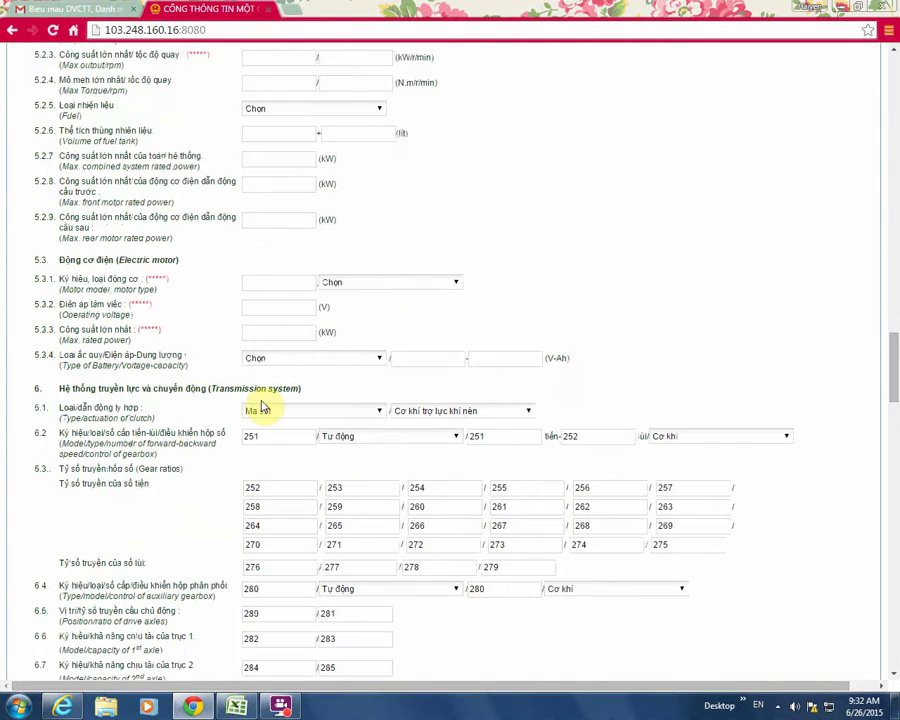
scroll(262, 405, "down", 9)
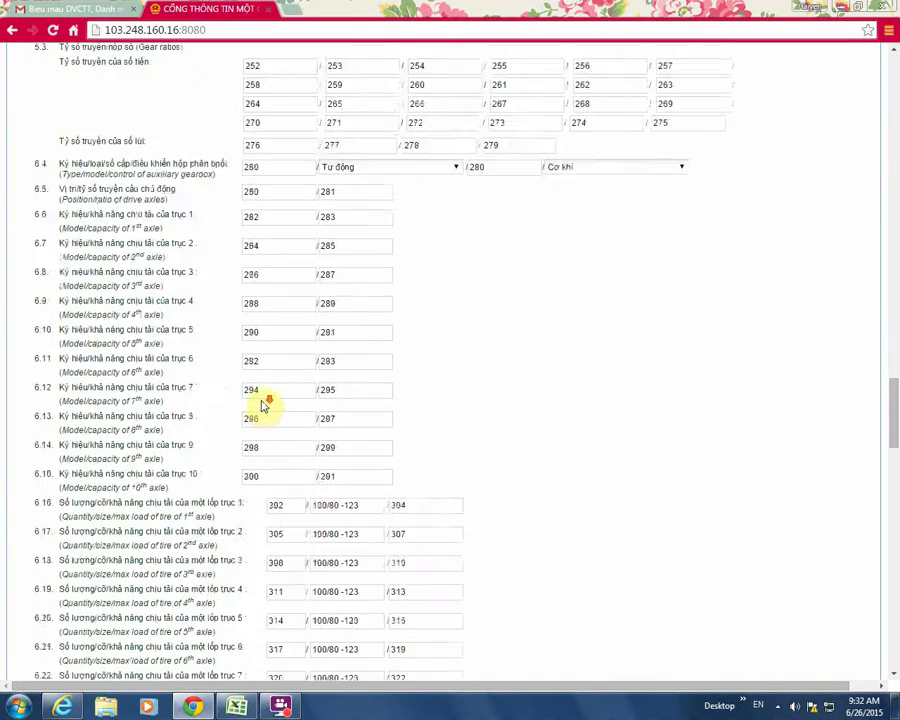
scroll(262, 403, "down", 15)
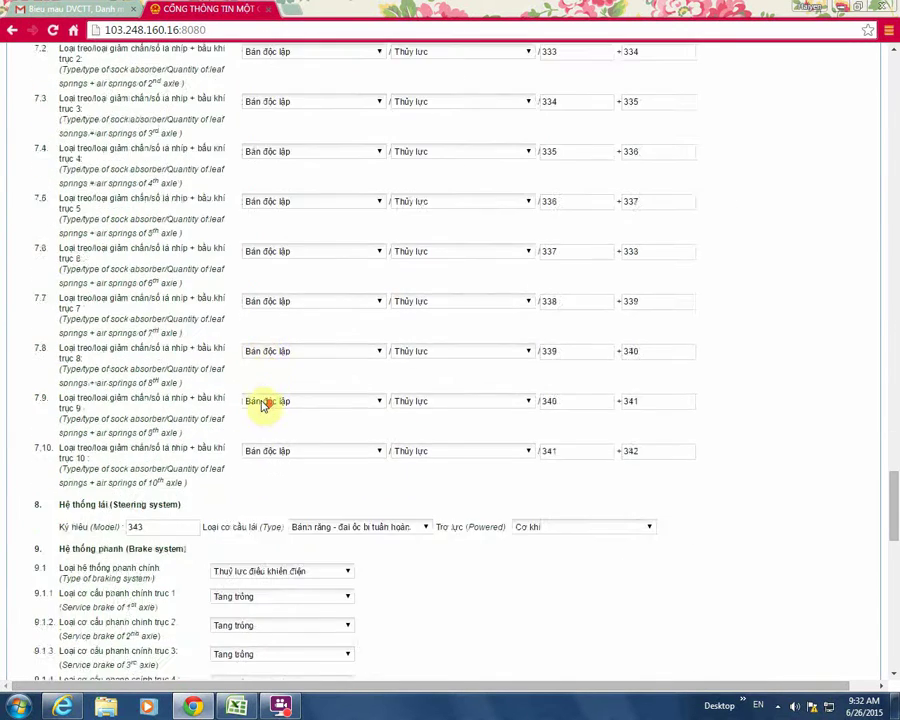
scroll(262, 403, "down", 20)
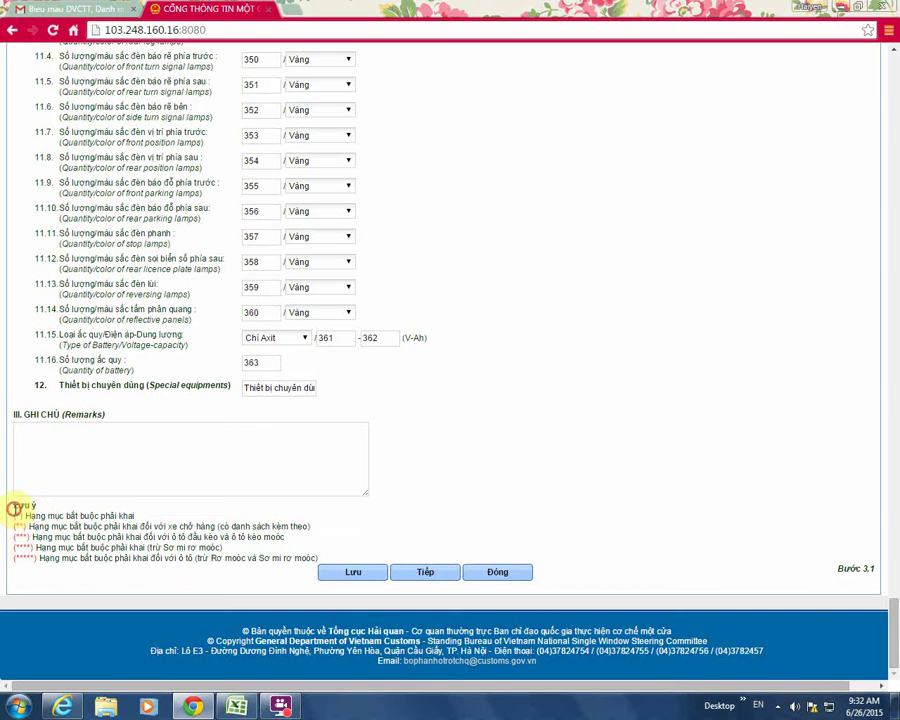
left_click_drag(10, 503, 319, 563)
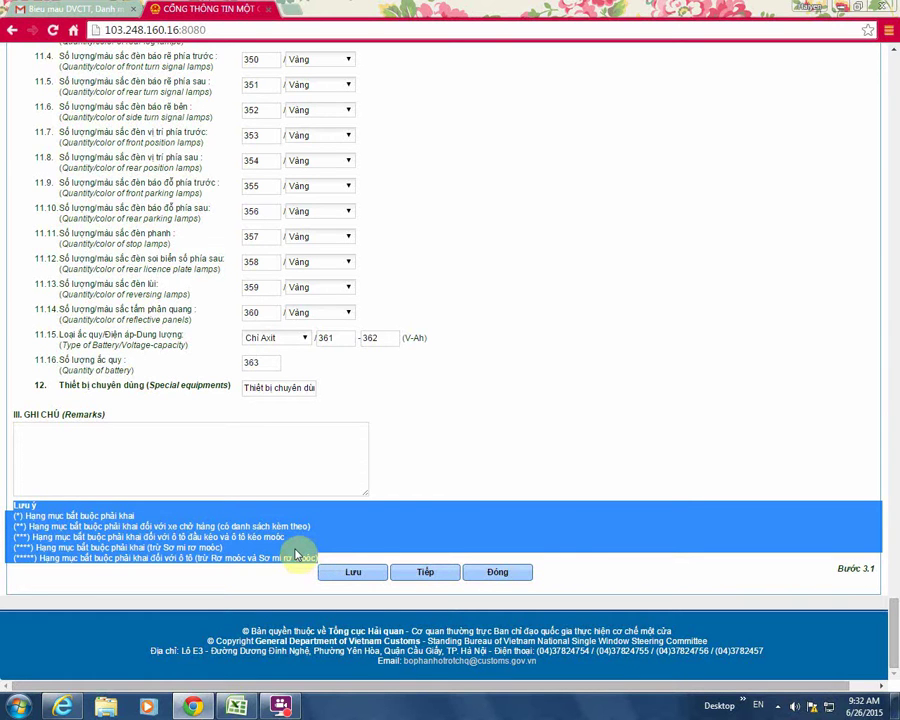
left_click(296, 553)
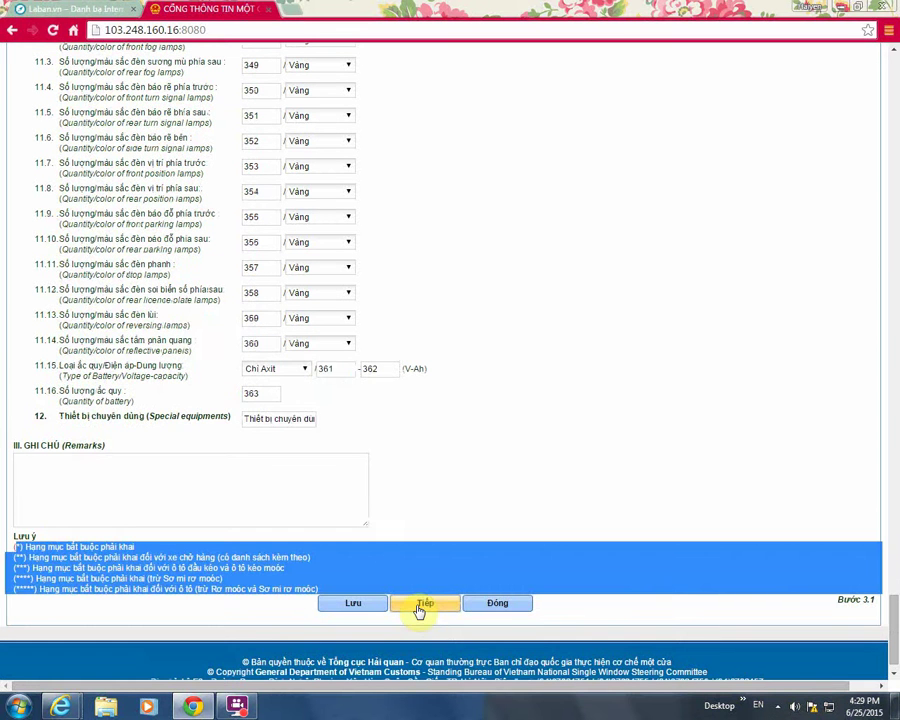
Move to the chassis list and save the sample template to the Desktop as 'Ban khai mau xe co gioi'.
left_click(430, 486)
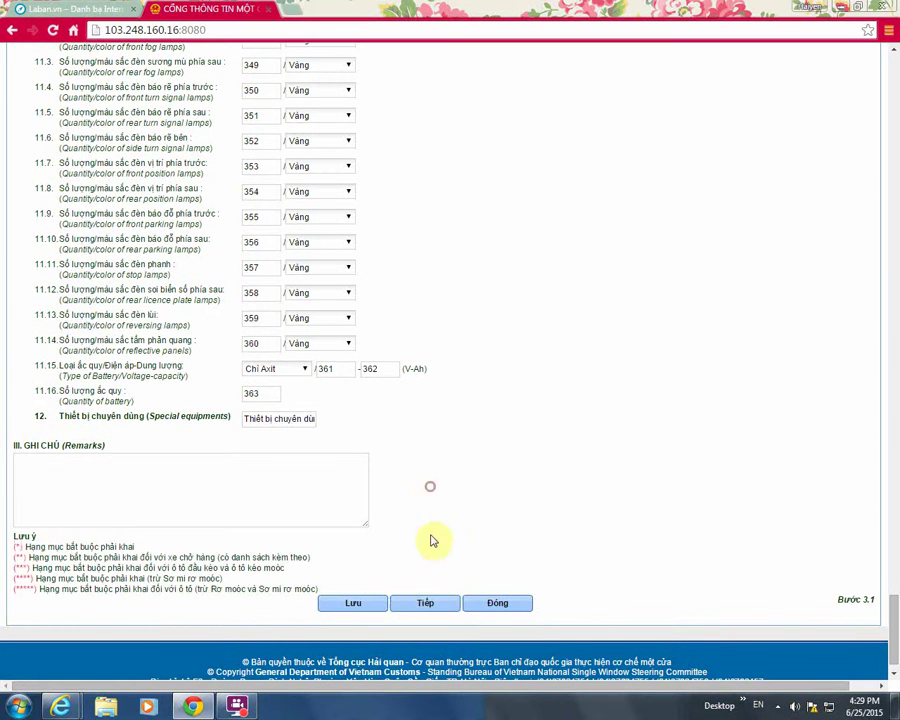
left_click(426, 610)
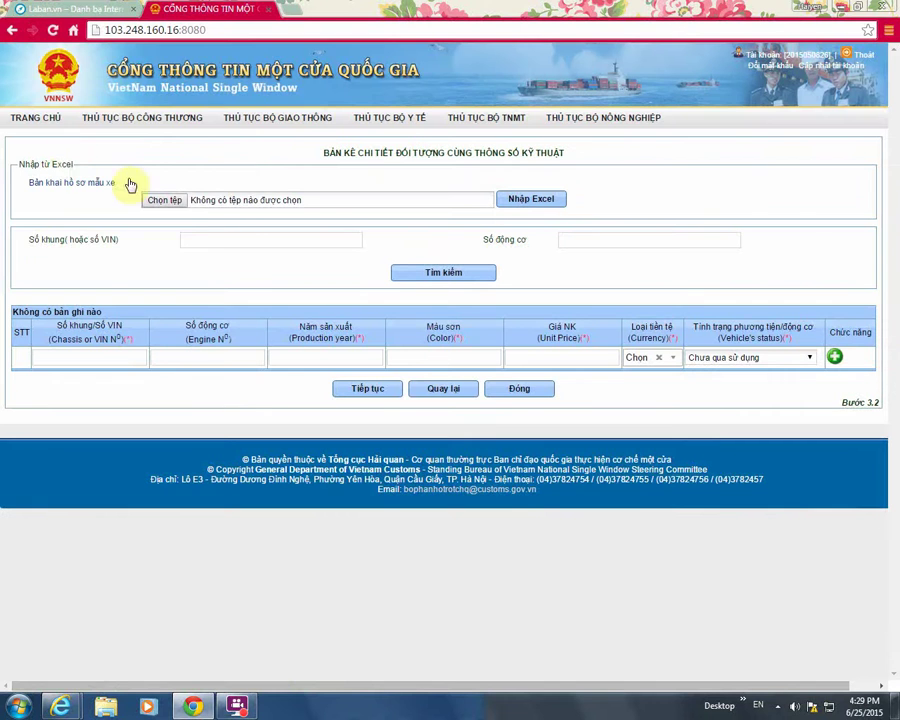
left_click(58, 188)
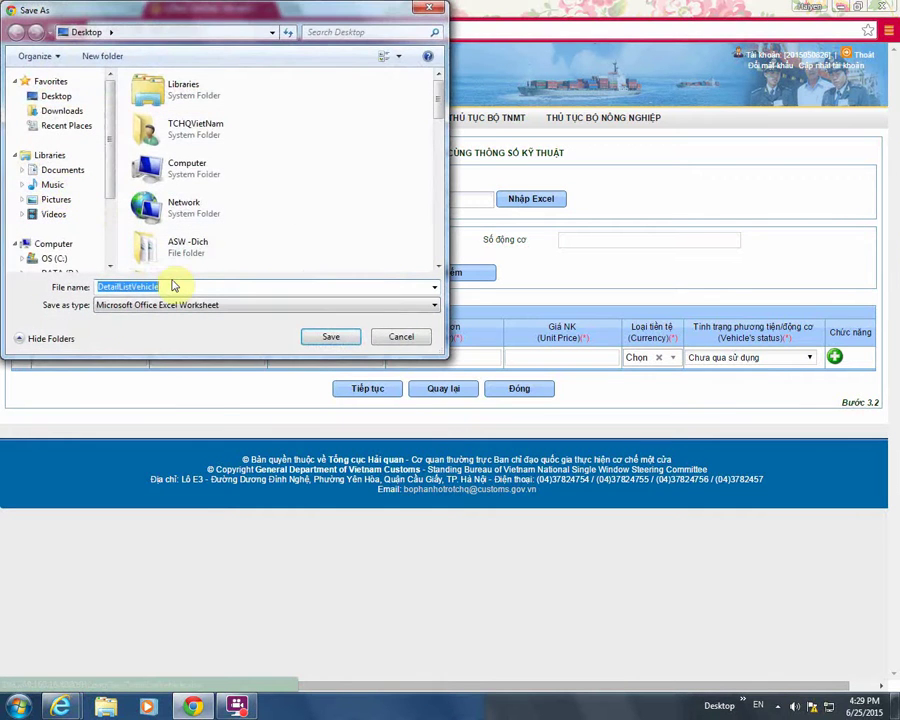
type("Ban ")
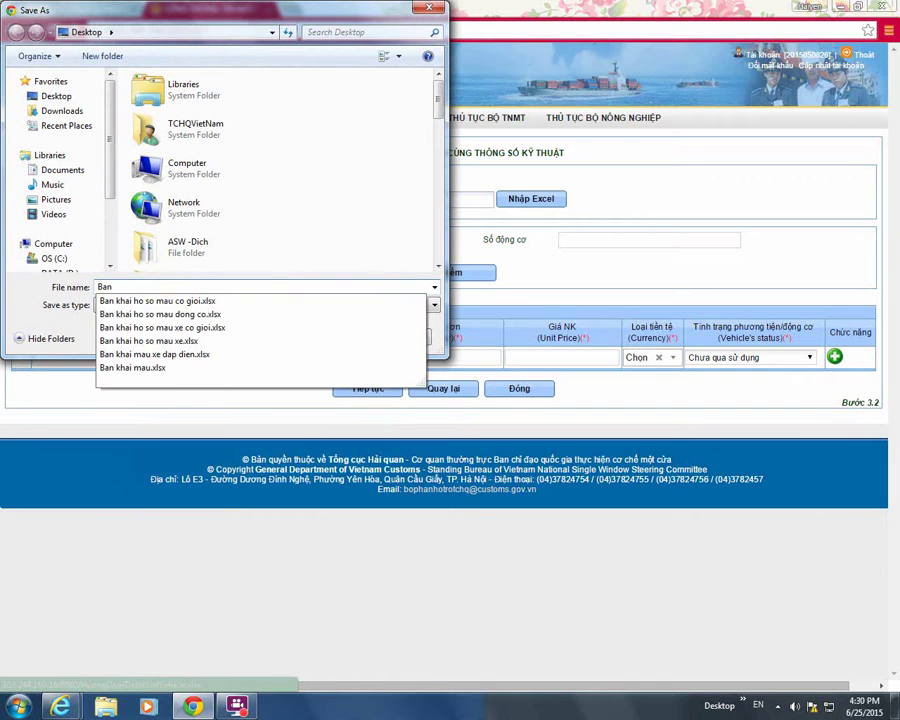
type("khai ma")
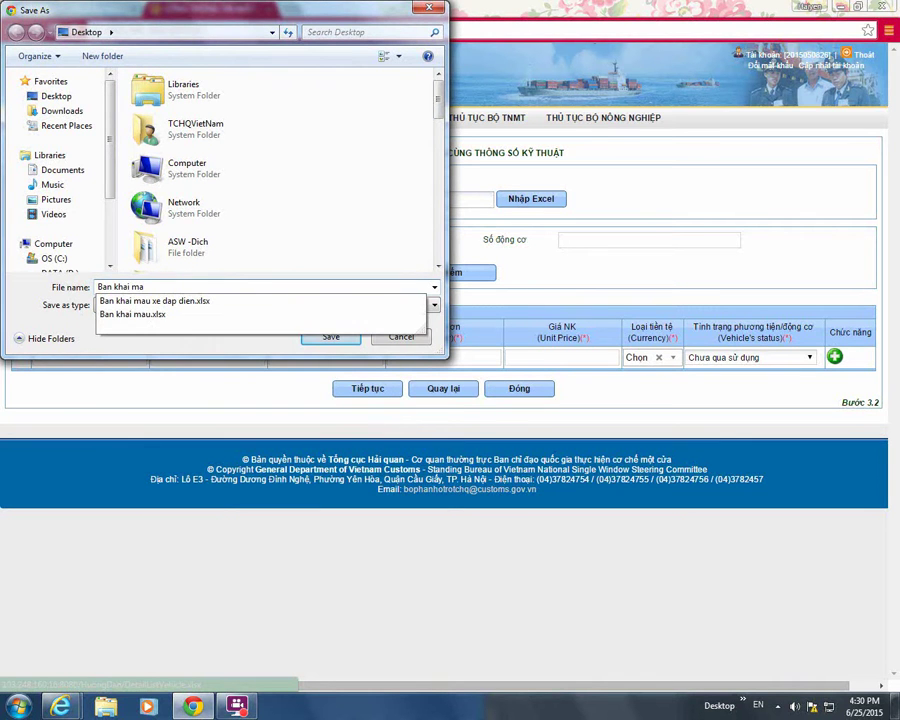
type("u xe co")
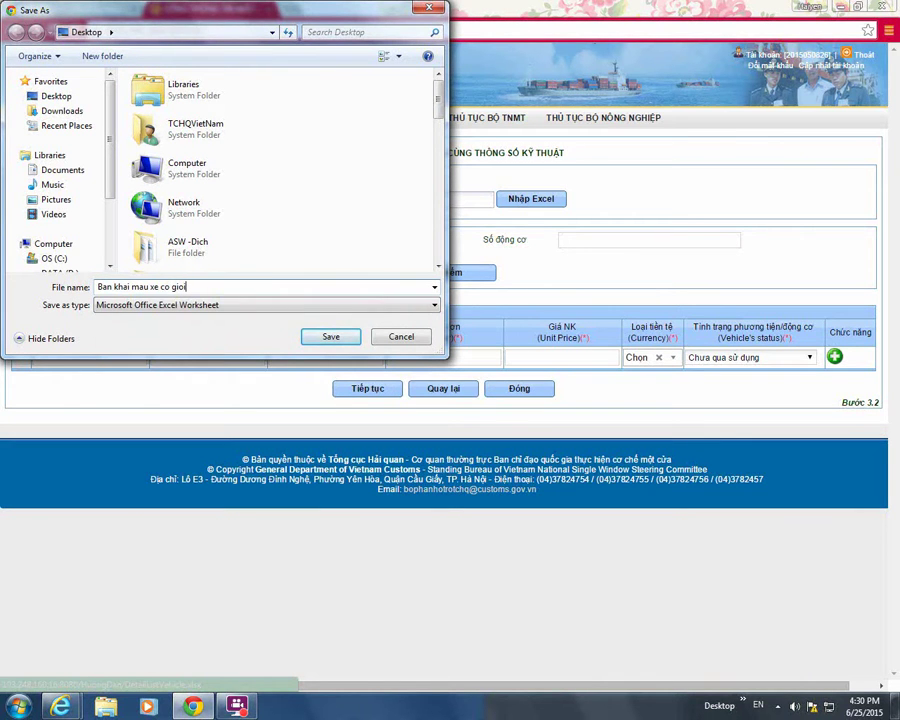
type(" gioi")
left_click(329, 338)
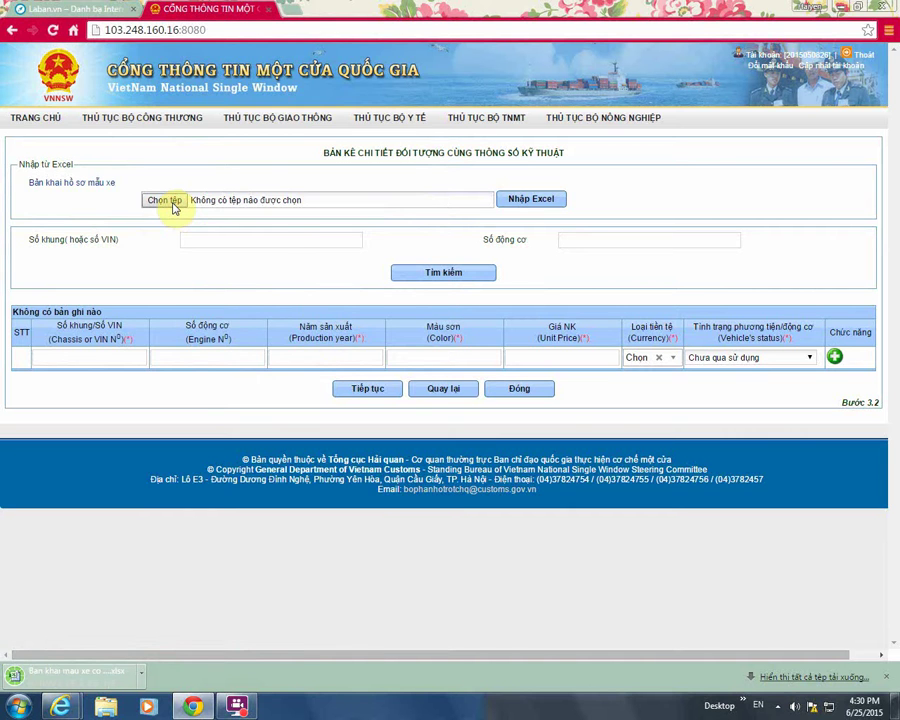
Import Ban khai mau xe co gioi.xlsx with Nhập Excel and confirm the alert, listing 12 vehicles.
left_click(165, 200)
type("ban")
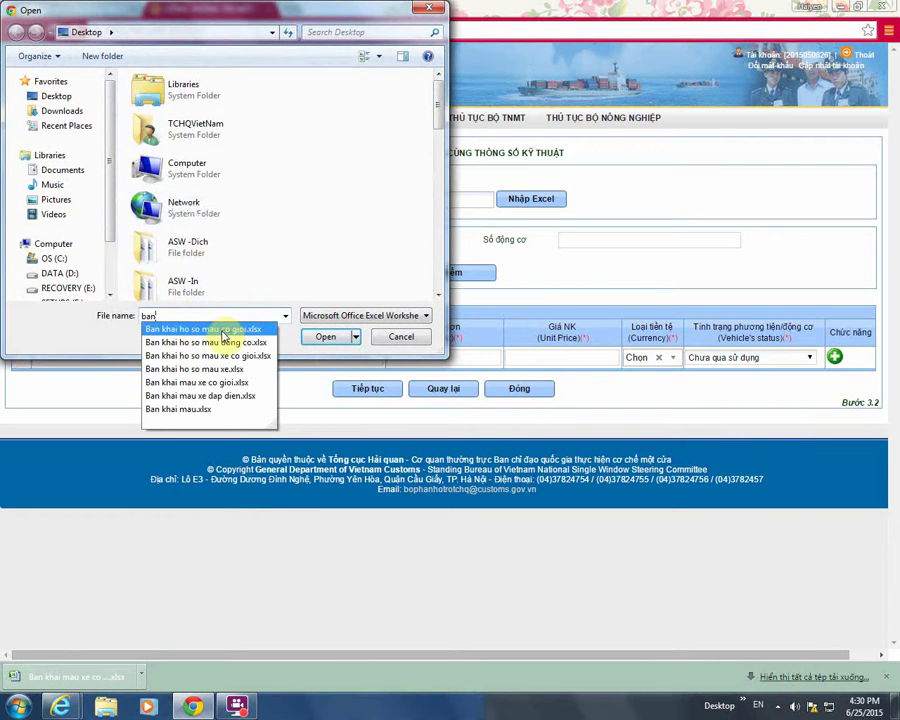
left_click(213, 388)
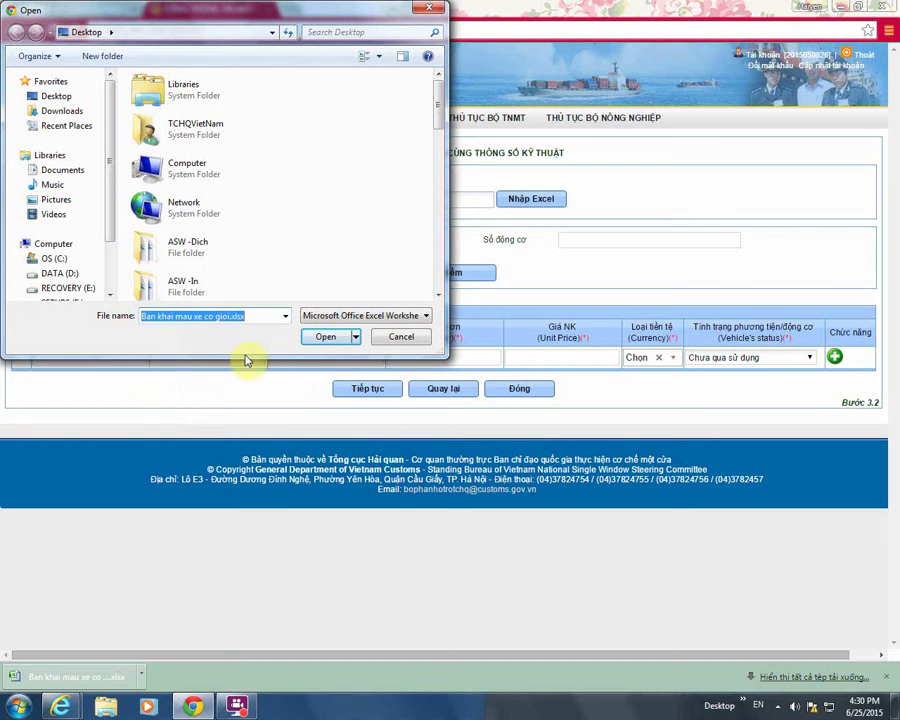
left_click(322, 336)
left_click(528, 201)
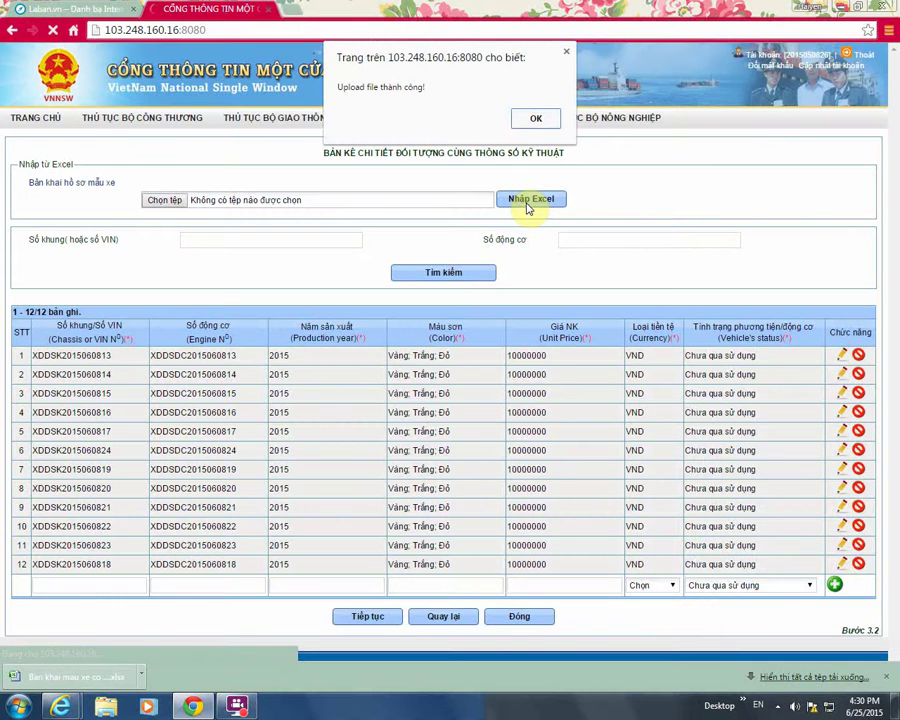
left_click(537, 117)
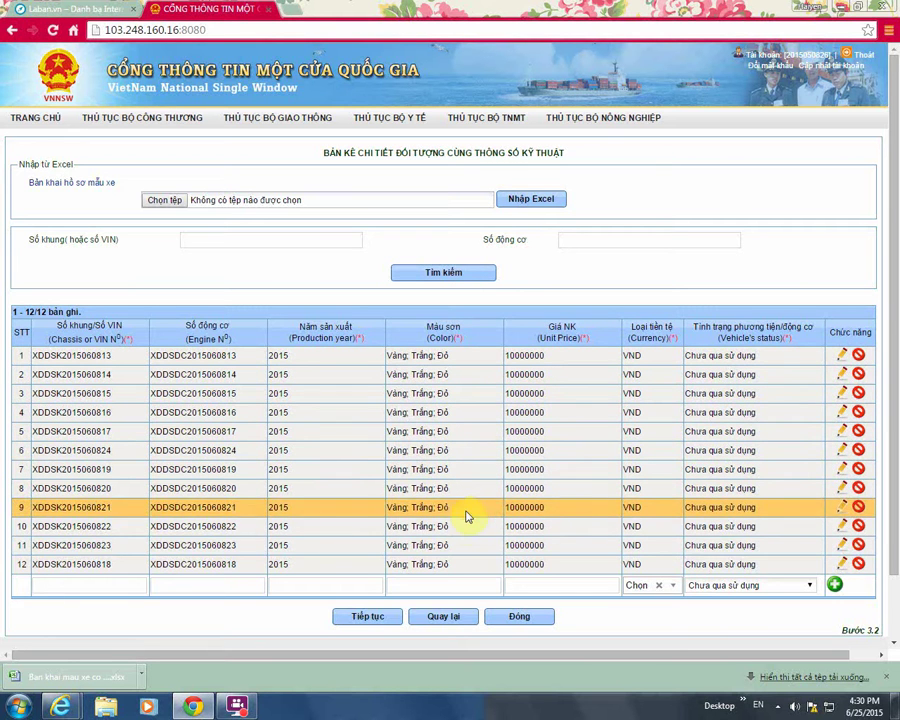
In the attachment step, set type Tài liệu kỹ thuật with document number 147852.
left_click(378, 624)
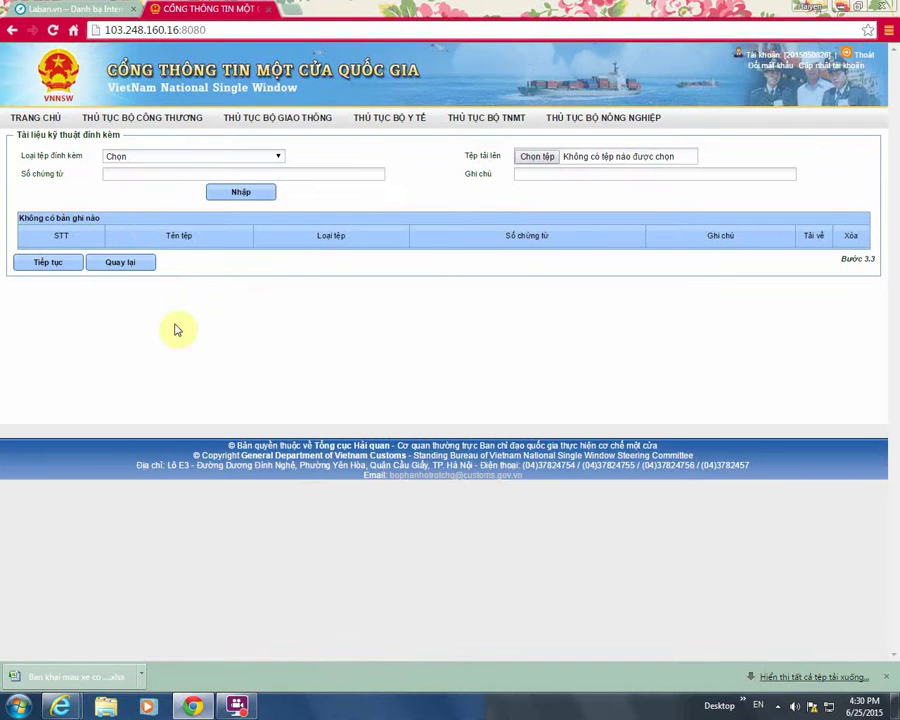
left_click(272, 159)
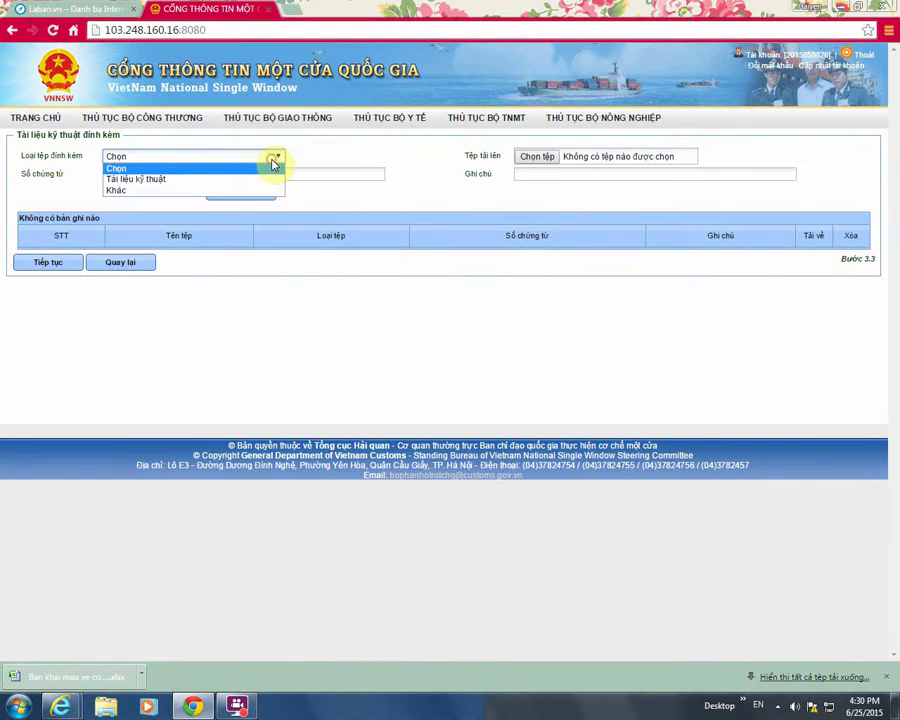
left_click(265, 180)
left_click(262, 173)
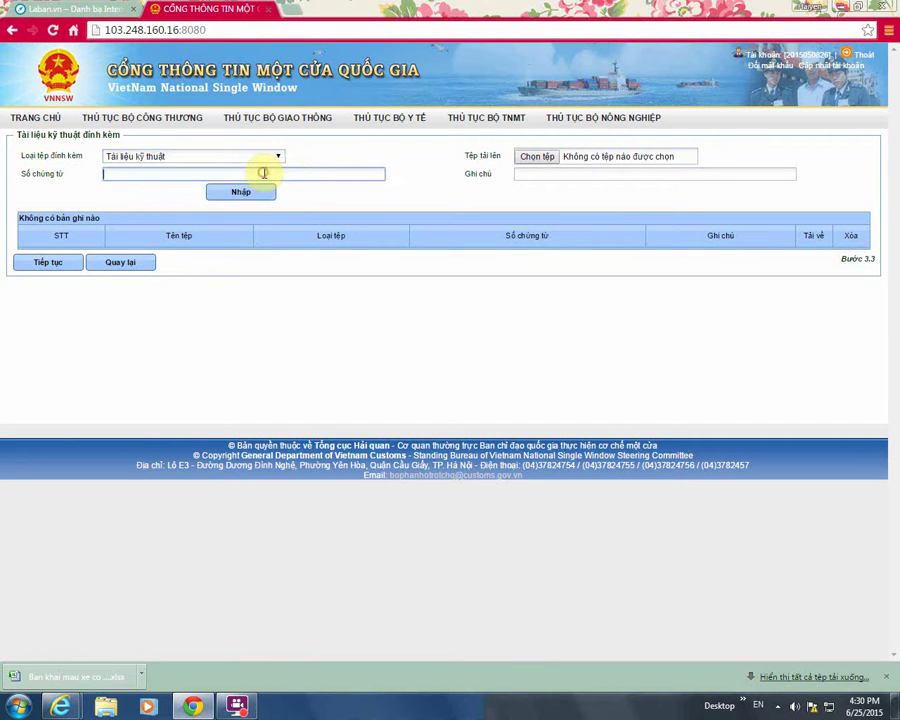
type("147852")
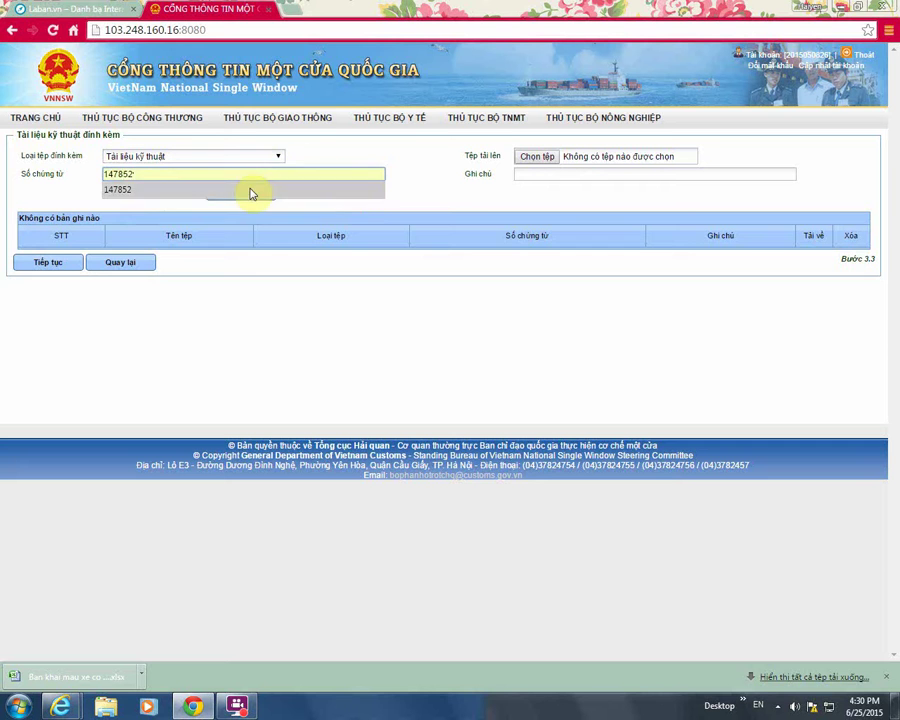
left_click(250, 190)
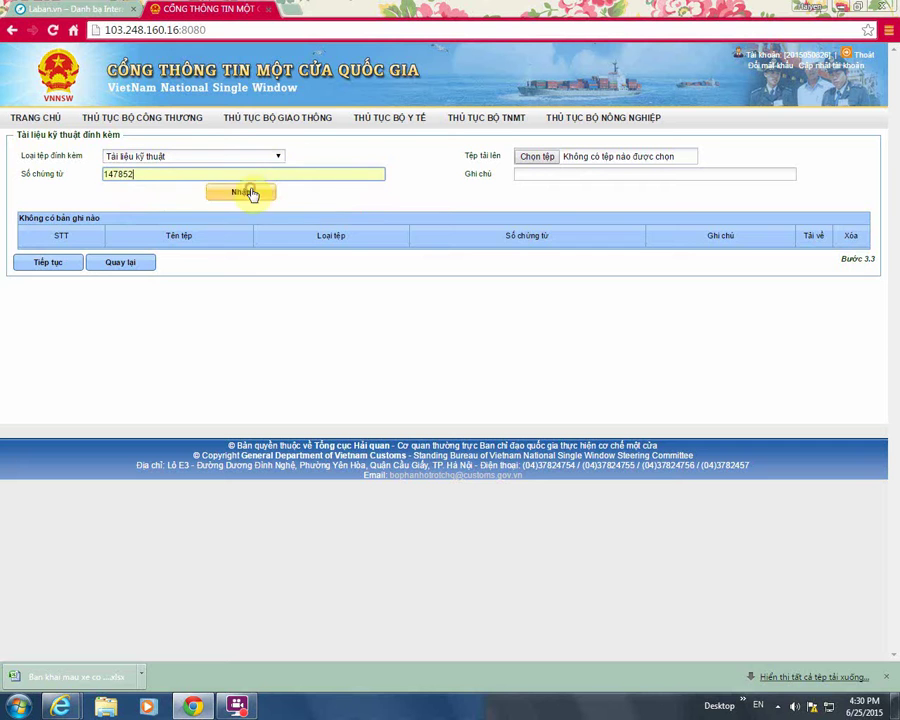
Attach file dinh kem.PDF with the note 'Bổ sung' and add it to the list.
left_click(540, 158)
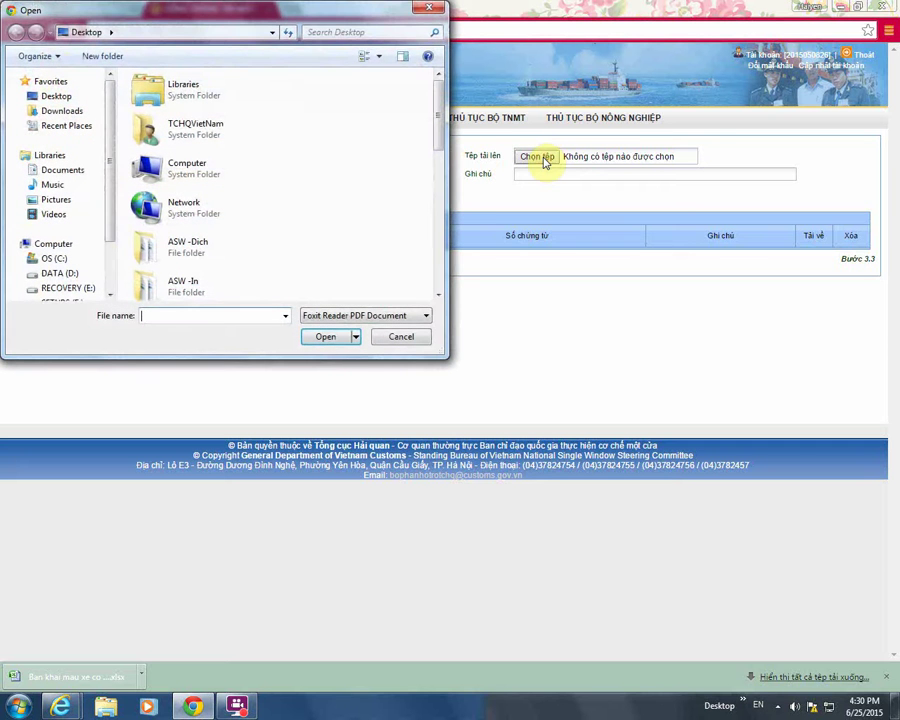
type("fil")
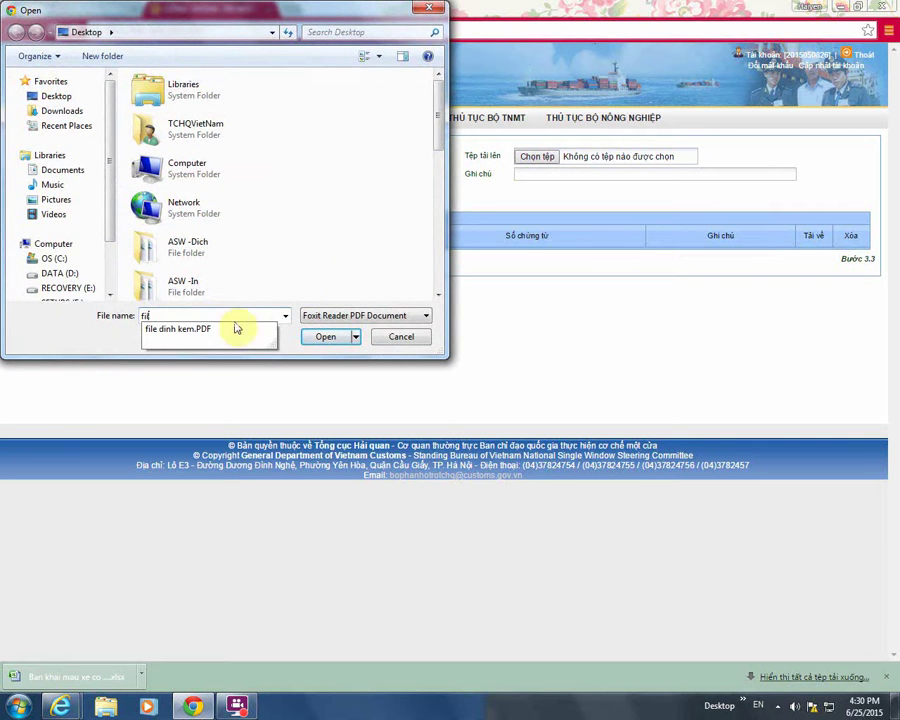
left_click(217, 332)
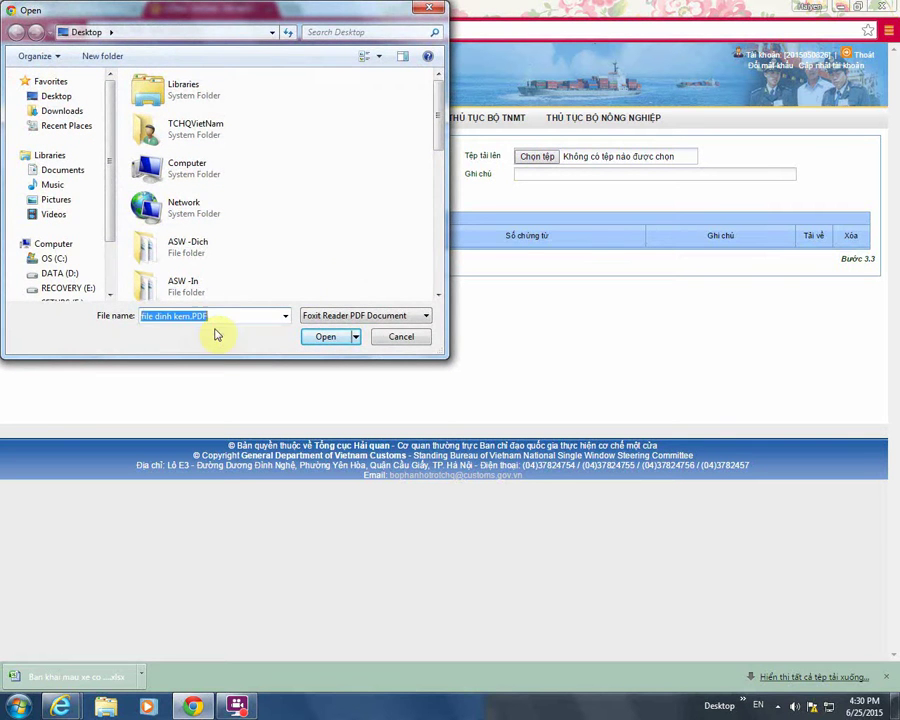
left_click(325, 337)
left_click(538, 175)
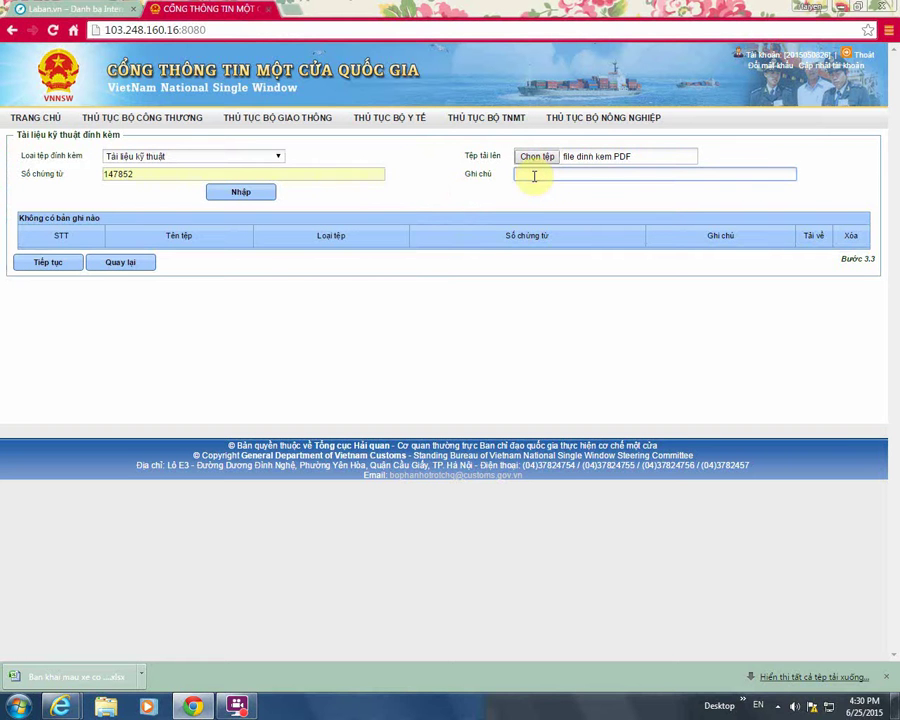
type("Bôr")
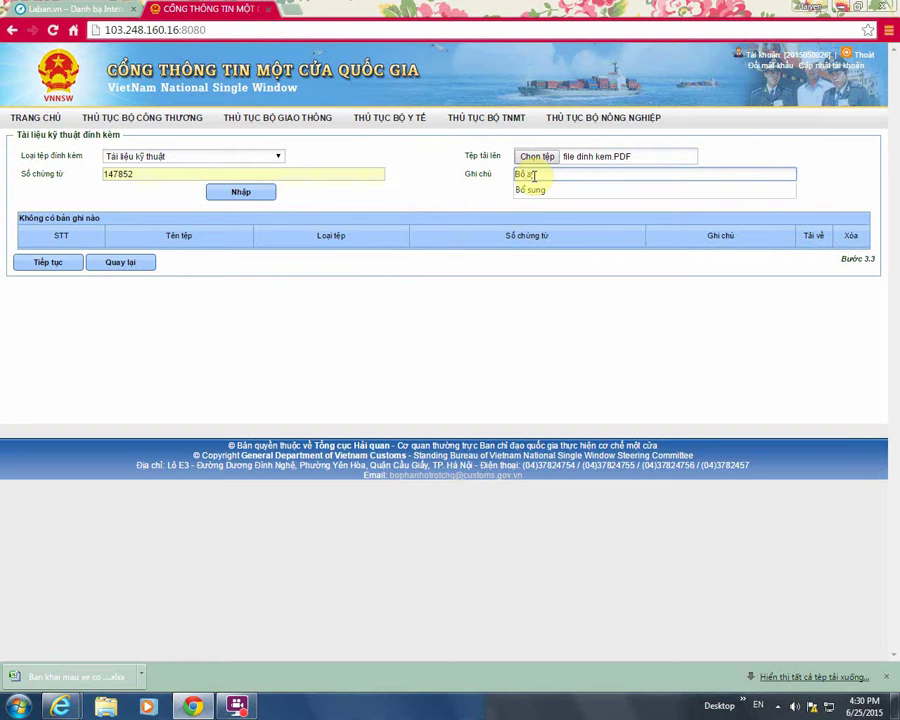
type(" s")
left_click(534, 192)
left_click(225, 196)
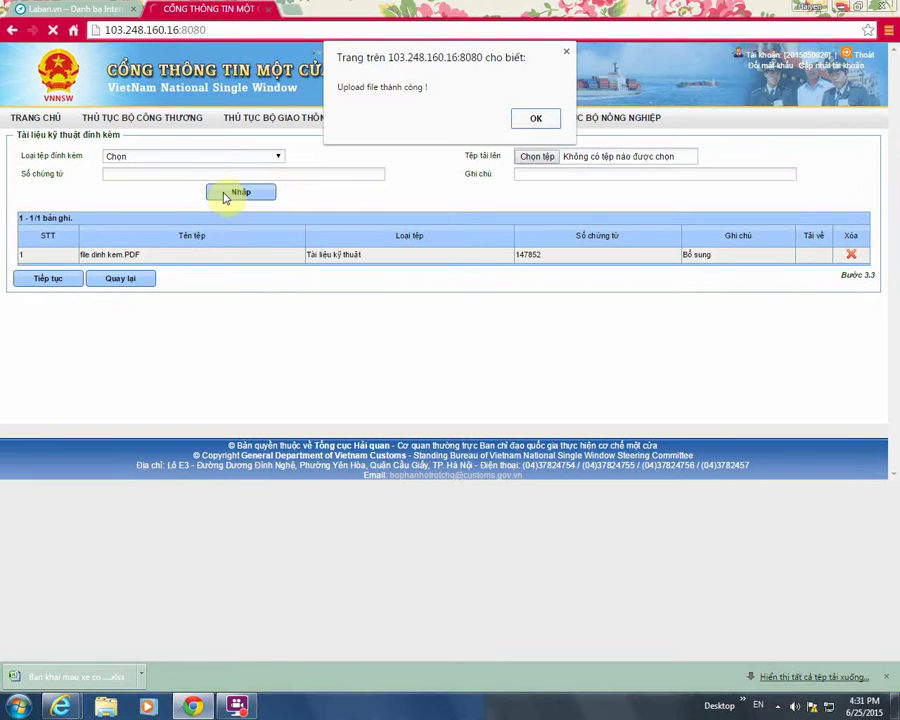
left_click(533, 118)
Pass the technical specifications list and finish the dossier with Hoàn tất.
mouse_move(527, 124)
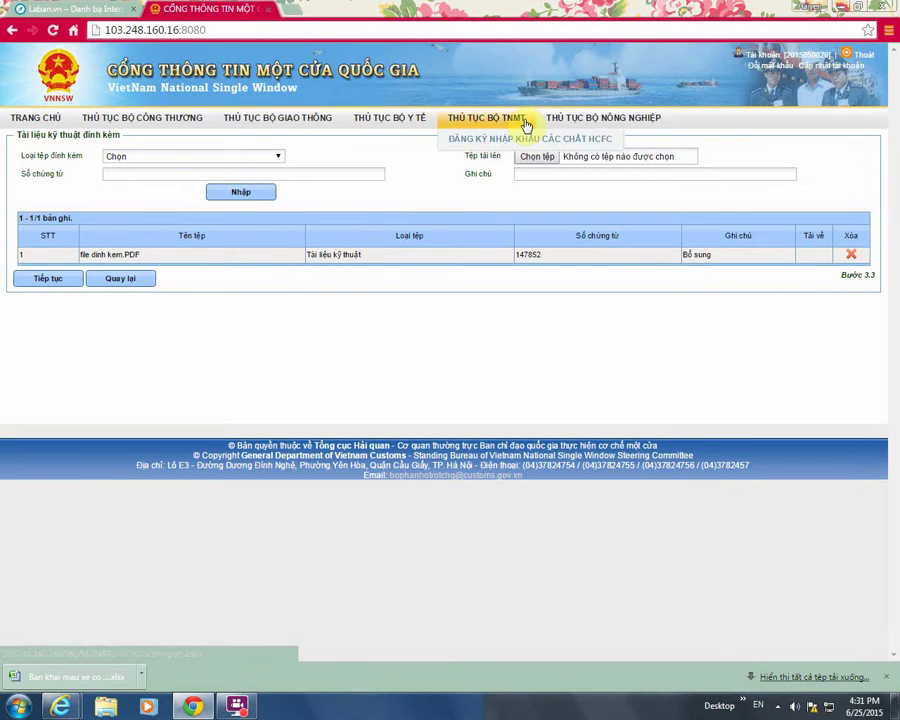
left_click(52, 281)
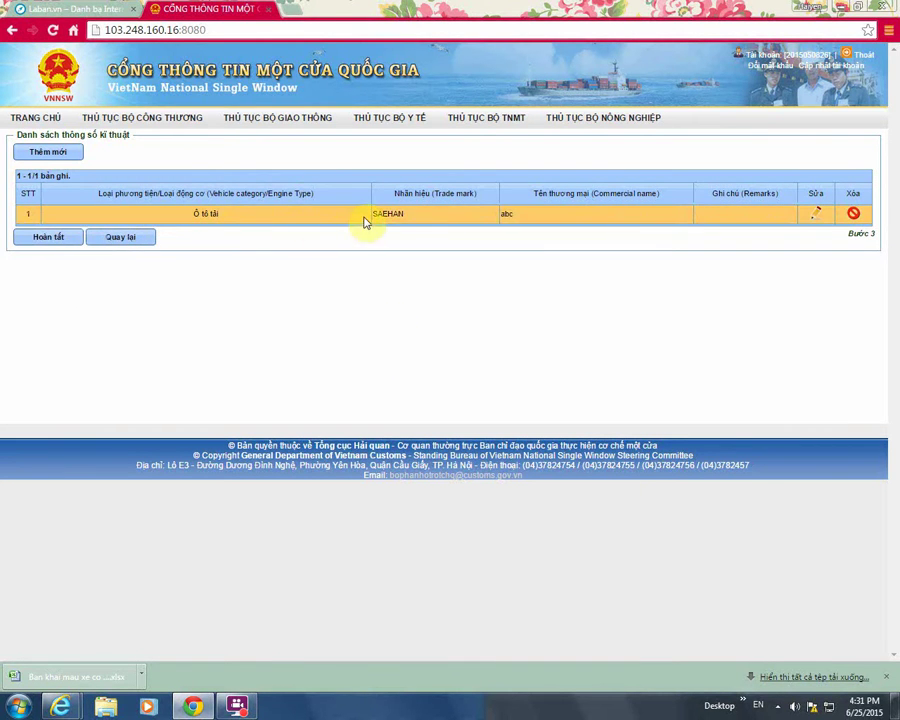
left_click(48, 243)
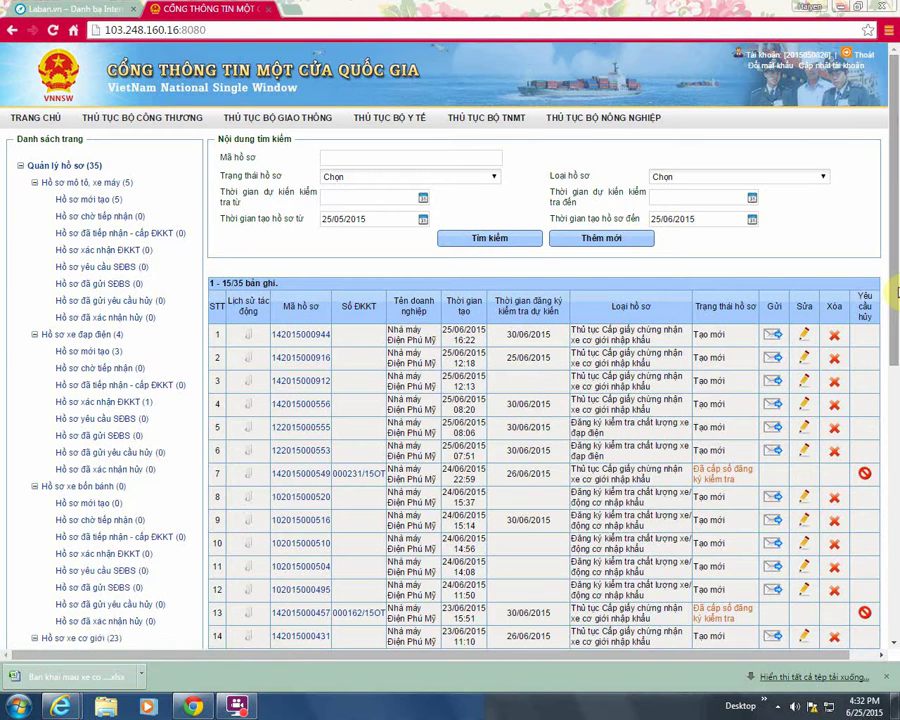
Check the 'Hồ sơ chờ tiếp nhận' list (1), then the empty 'Hồ sơ đã tiếp nhận - cấp ĐKKT' list (0).
left_click_drag(897, 305, 897, 435)
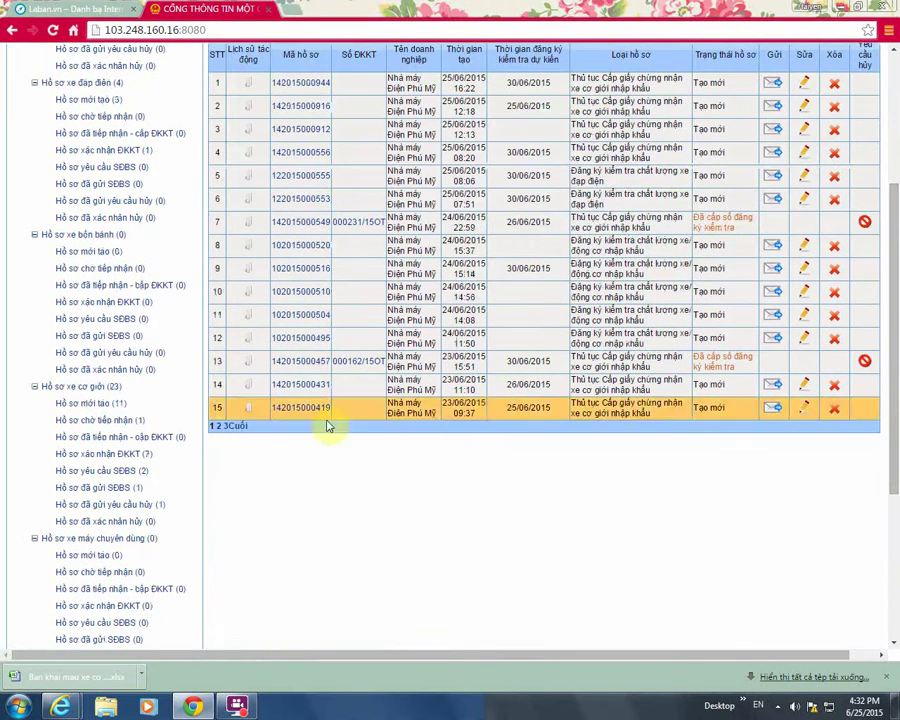
left_click(100, 421)
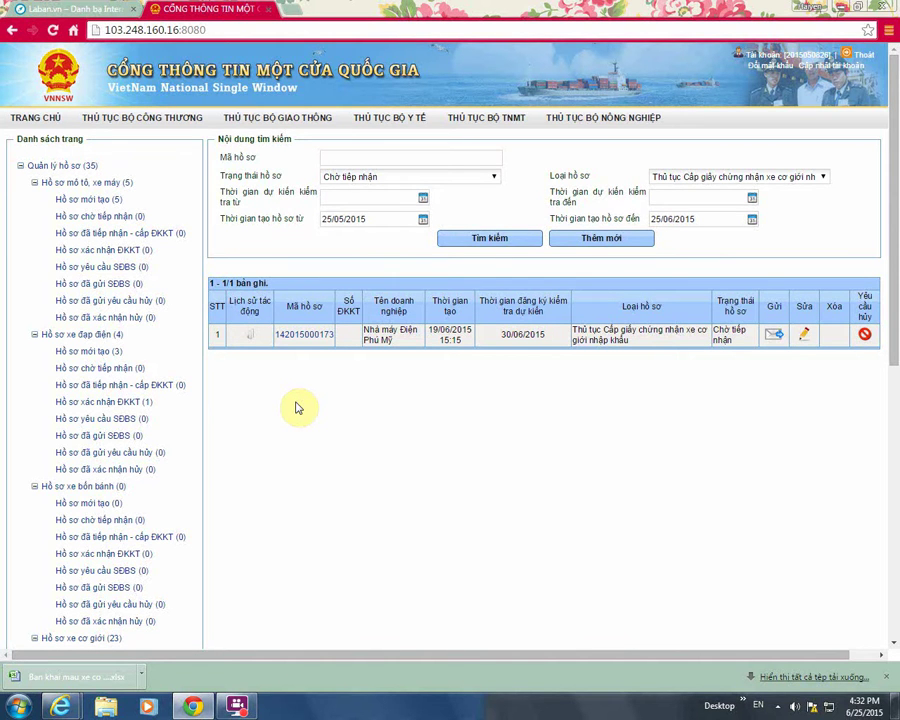
scroll(256, 418, "down", 3)
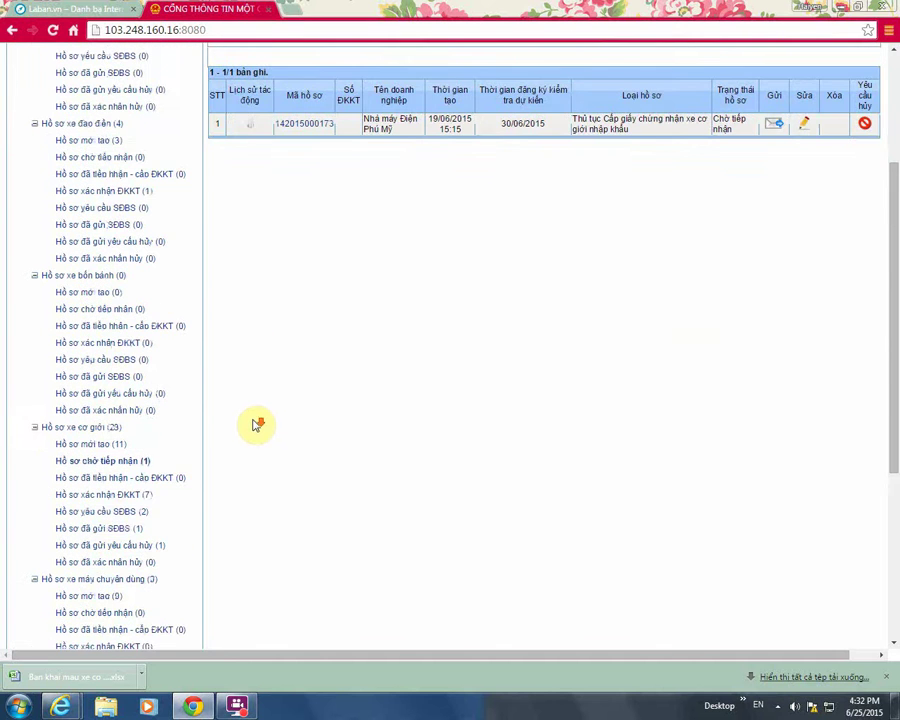
left_click(106, 478)
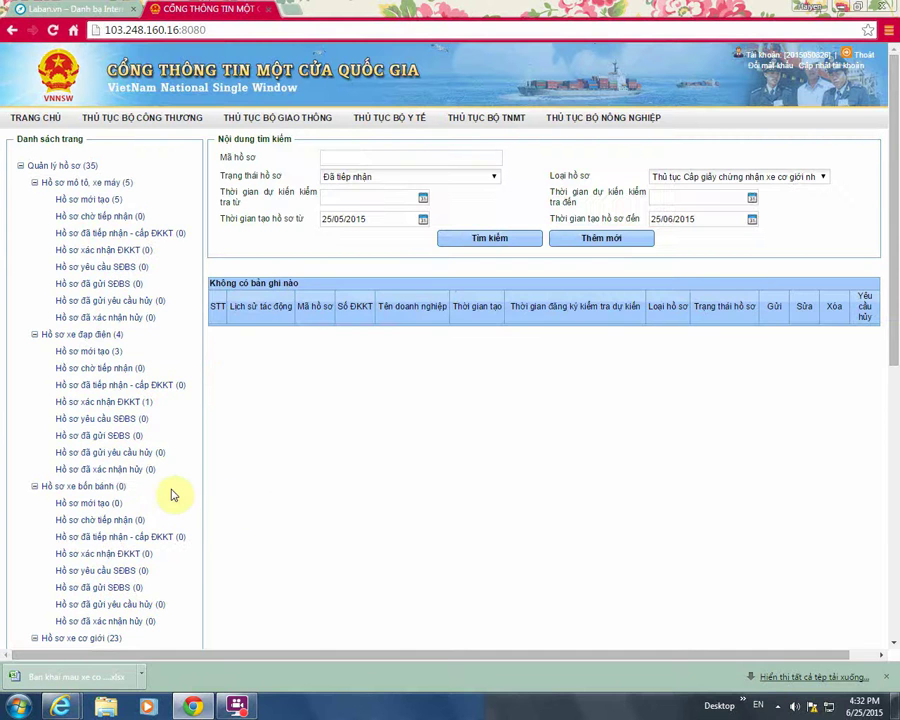
scroll(172, 494, "down", 2)
scroll(172, 494, "down", 2)
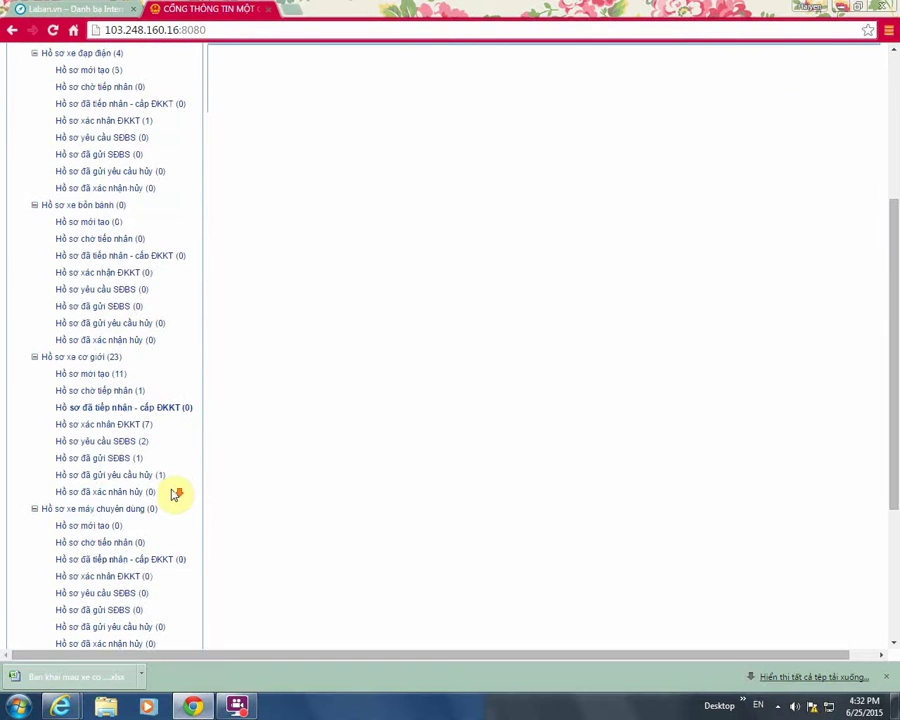